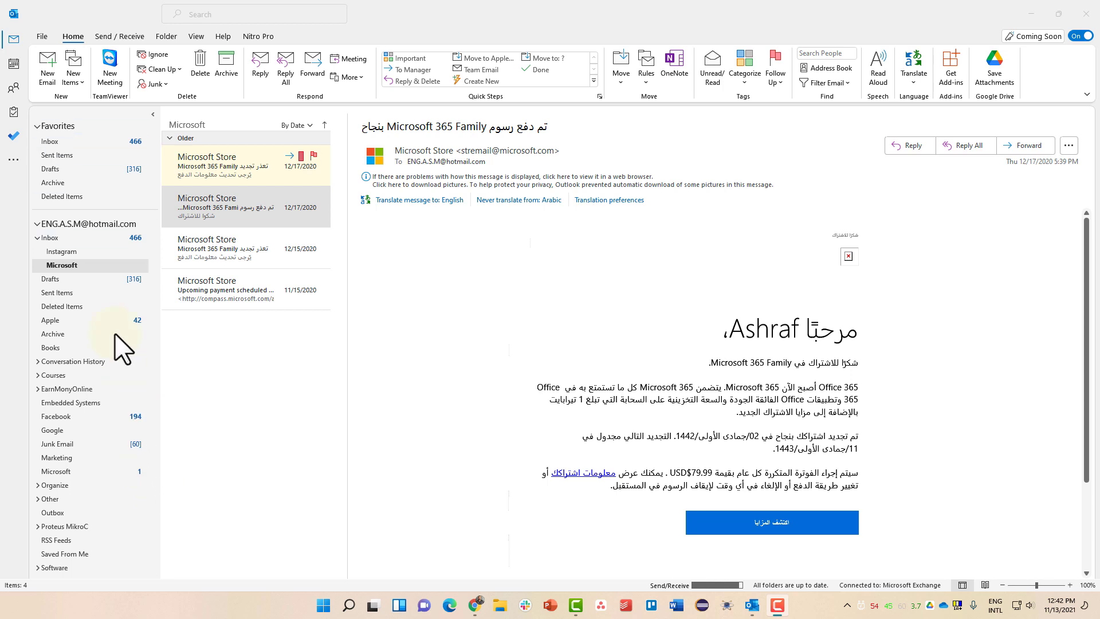
# Focus Outlook and create a new blank email message from the Home tab
pyautogui.click(50, 82)
pyautogui.click(50, 82)
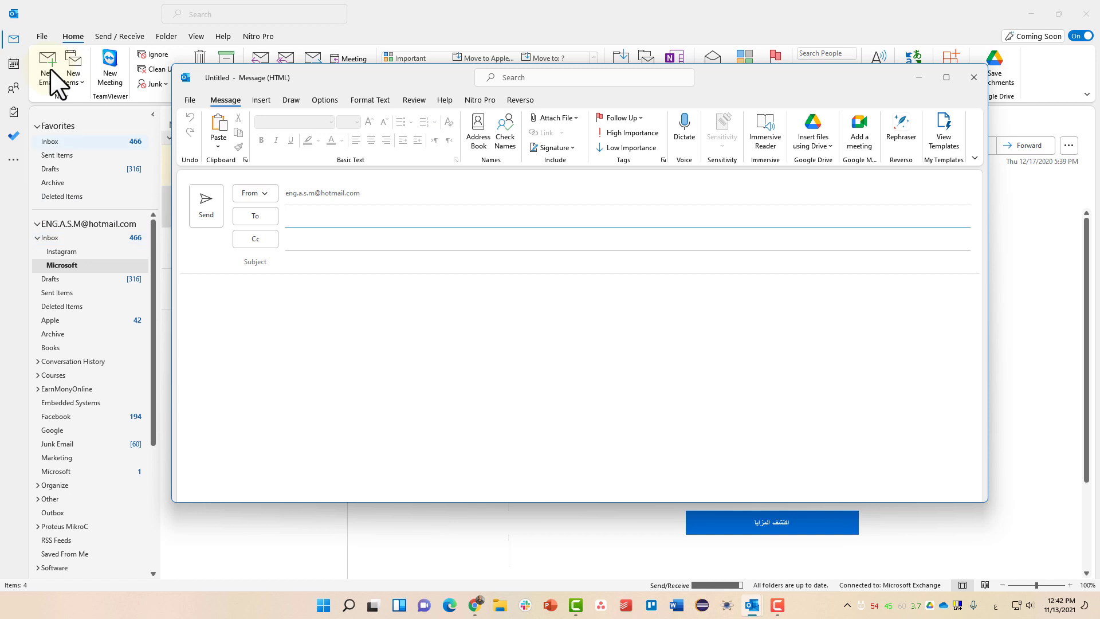
# Maximize the compose window, keep the default sender account, and place the cursor in To
pyautogui.doubleClick(328, 75)
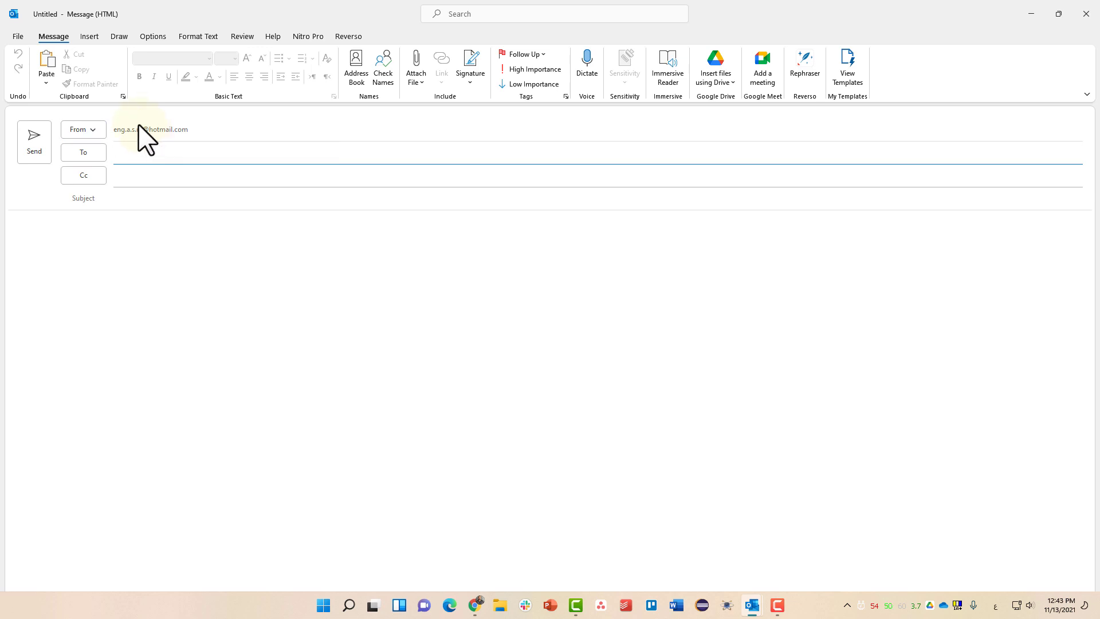
pyautogui.click(92, 131)
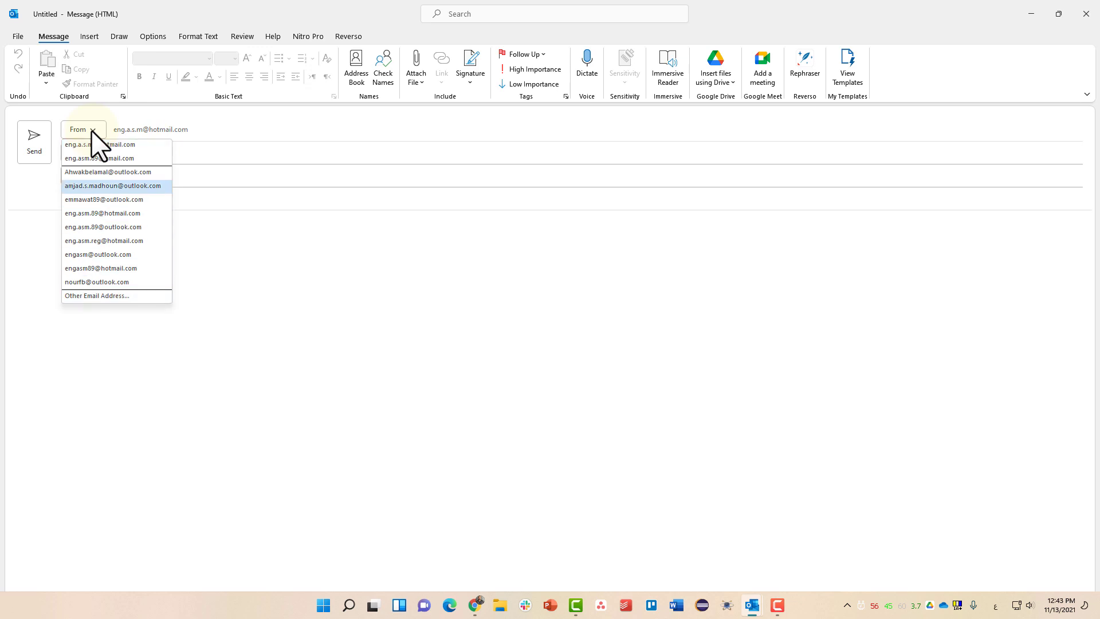
pyautogui.click(225, 215)
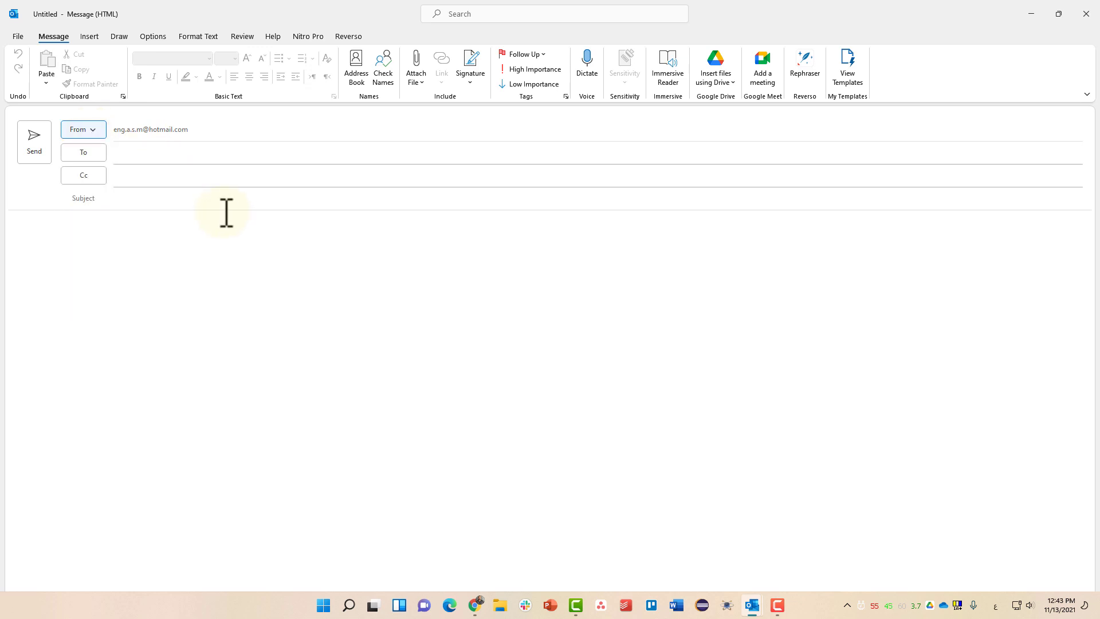
pyautogui.click(146, 154)
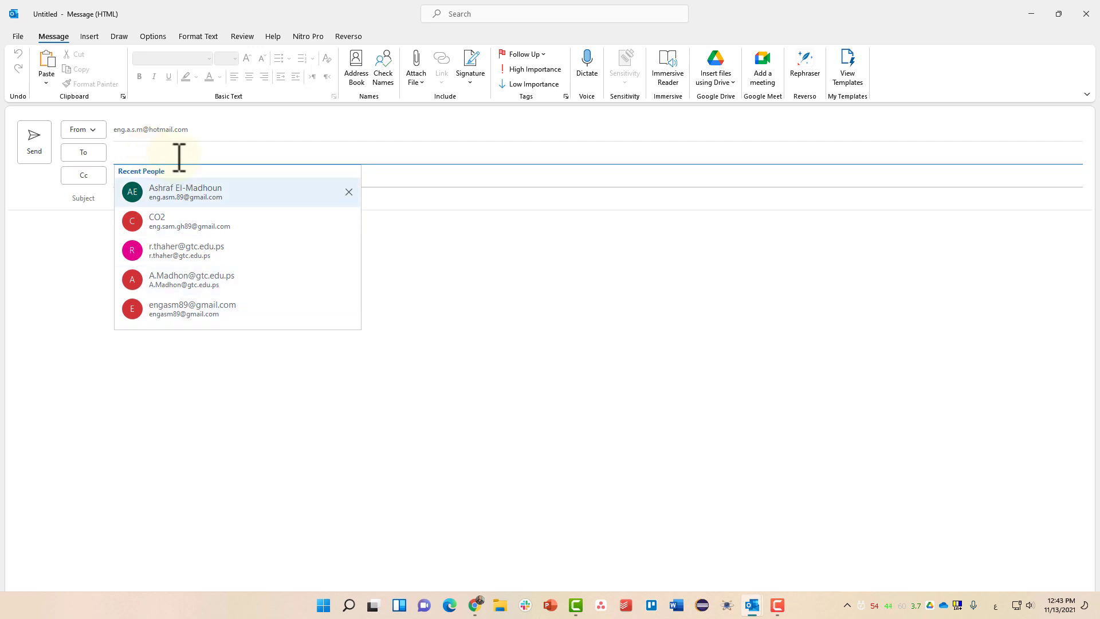
# Enter the recipient's Gmail address in the To line and resolve it from recent contacts
pyautogui.write('ثى')
pyautogui.press('BackSpace')
pyautogui.press('BackSpace')
pyautogui.hotkey('alt', 'shift')
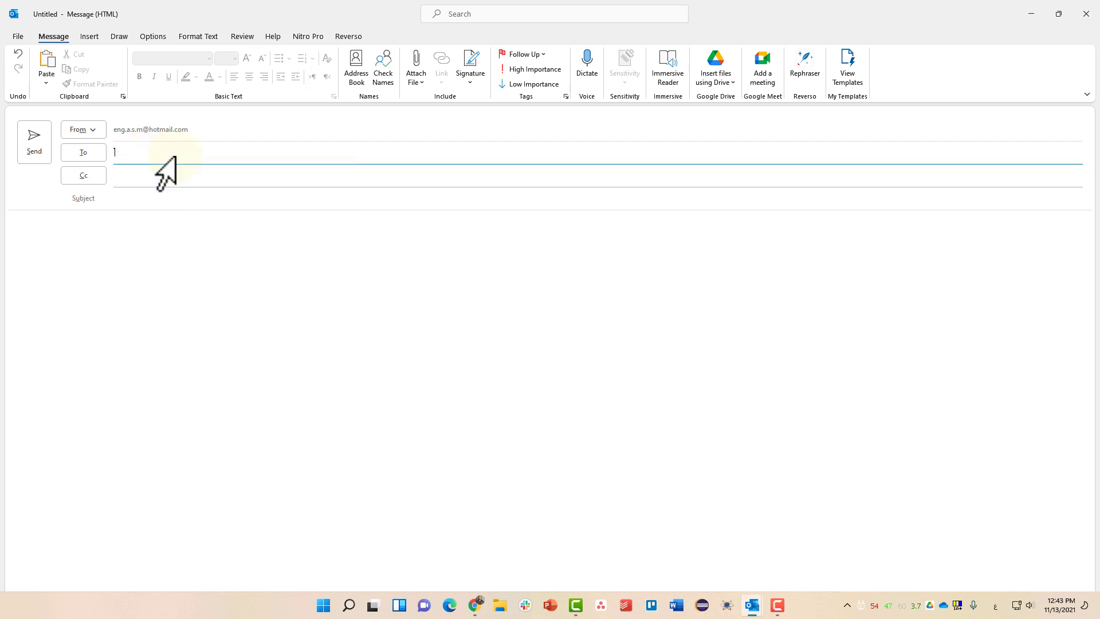
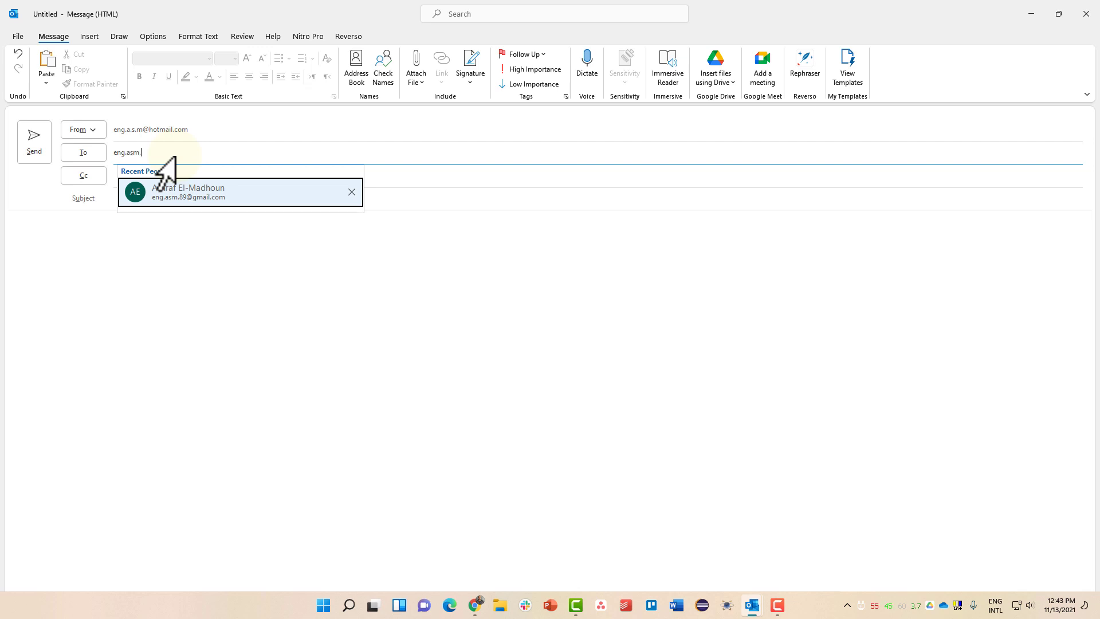
pyautogui.press('Return')
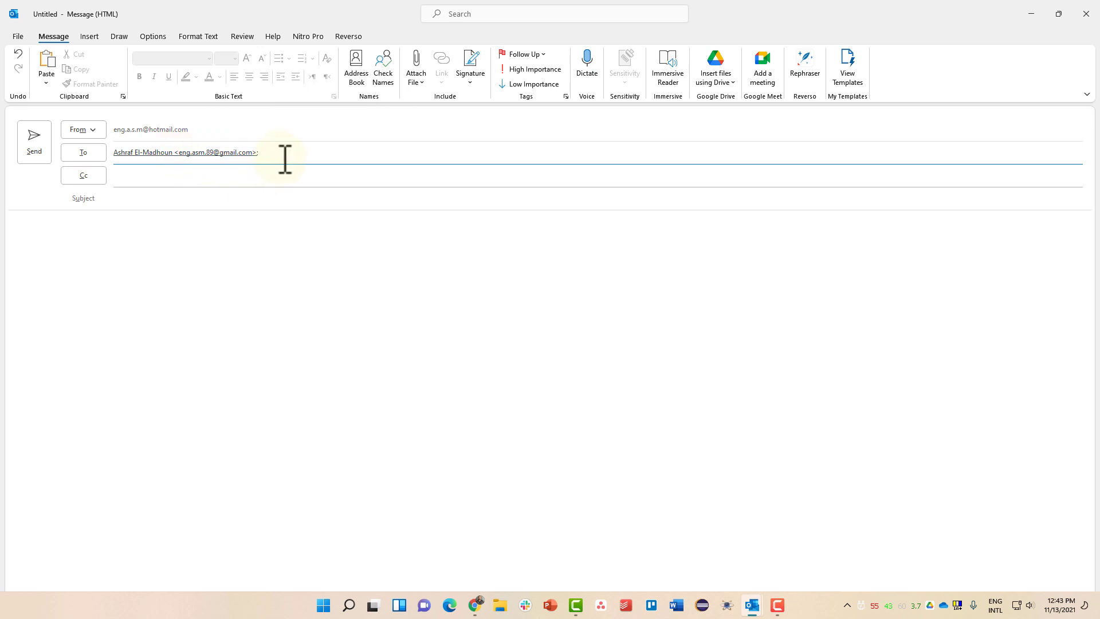
pyautogui.click(88, 156)
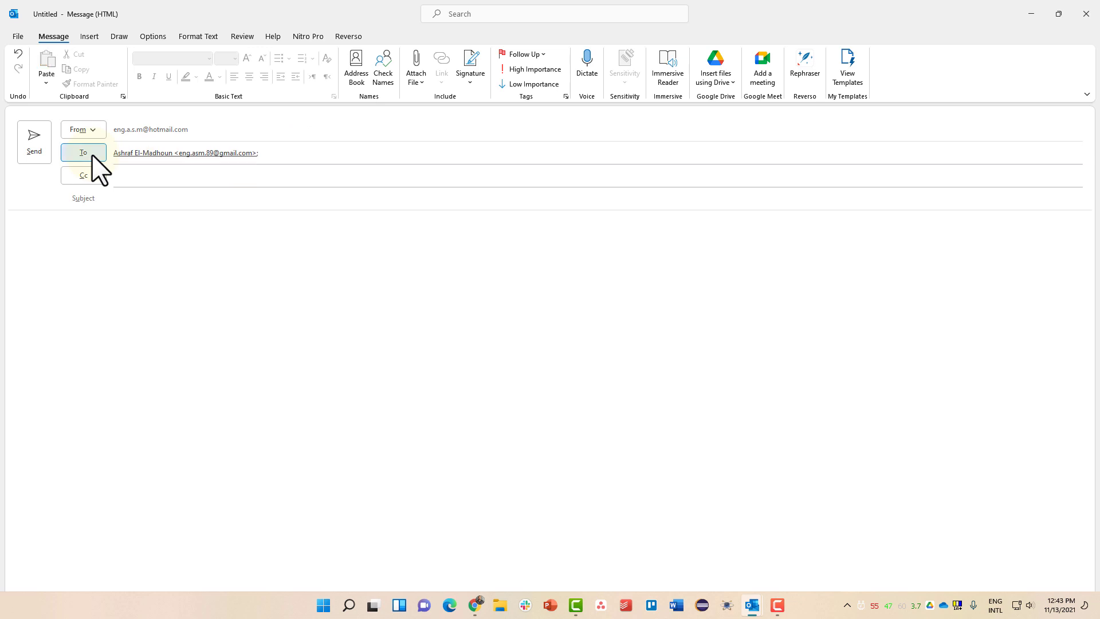
pyautogui.moveTo(409, 179); pyautogui.dragTo(215, 161)
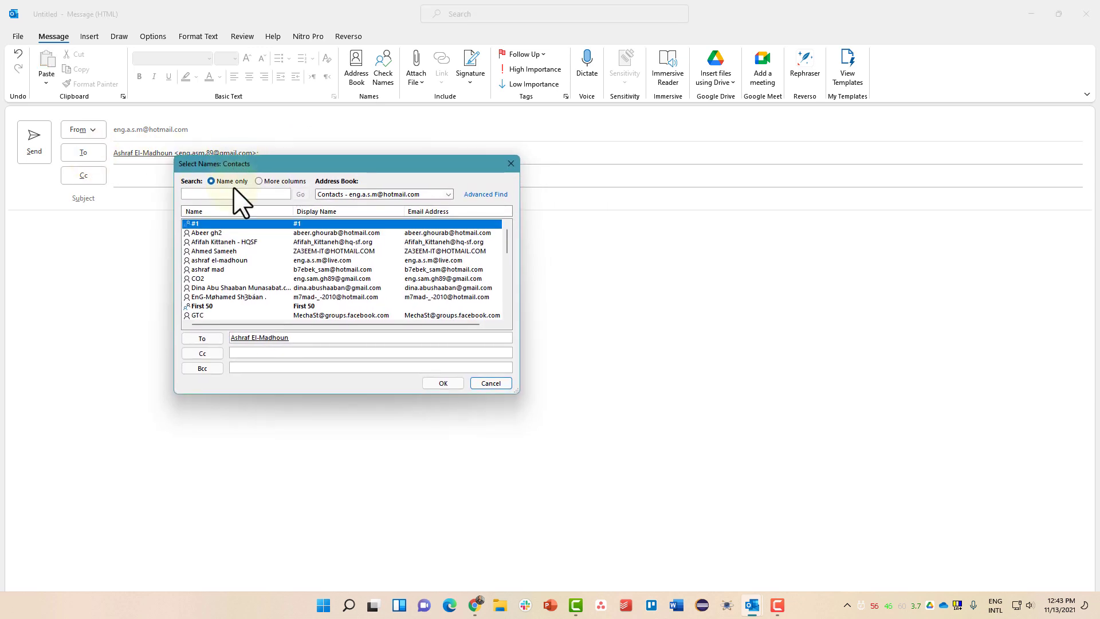
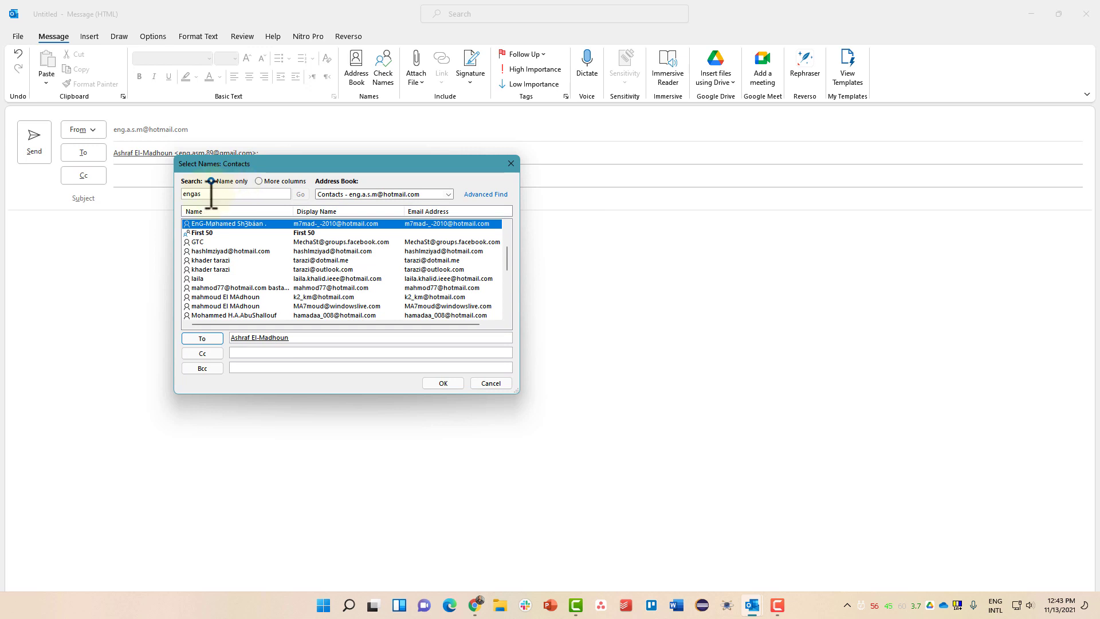
pyautogui.click(512, 165)
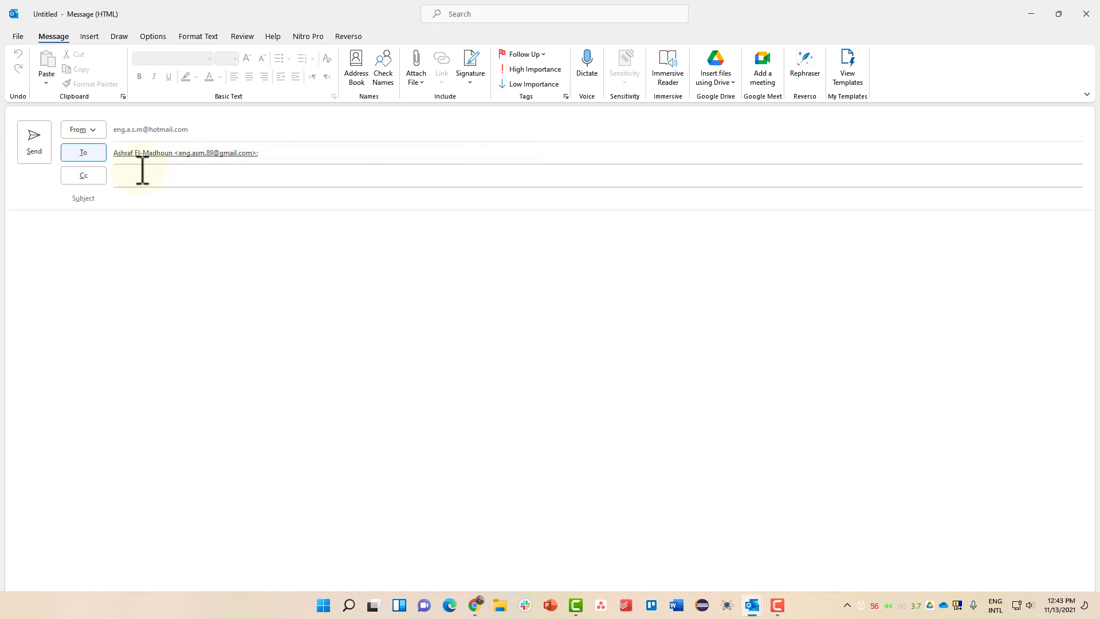
pyautogui.click(97, 181)
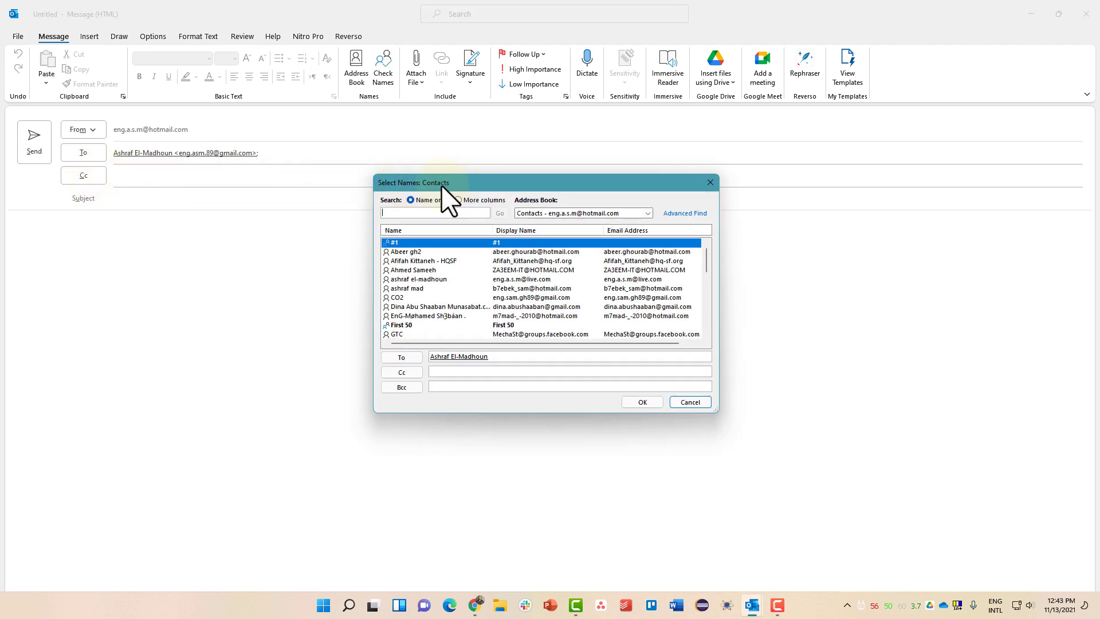
pyautogui.moveTo(441, 185); pyautogui.dragTo(300, 171)
pyautogui.click(542, 170)
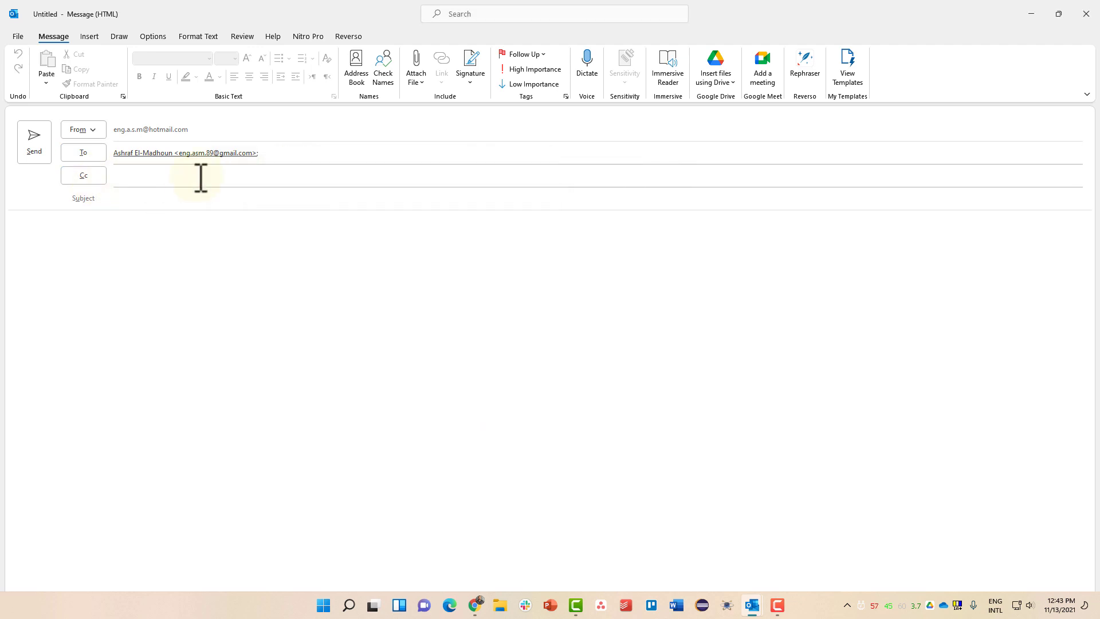
pyautogui.click(126, 179)
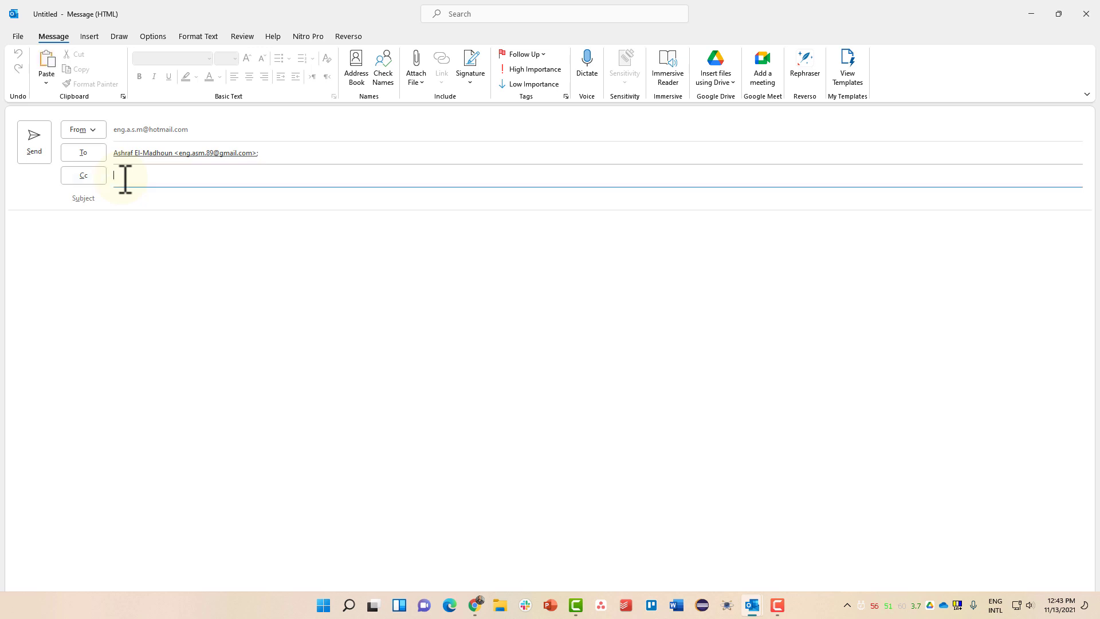
pyautogui.click(79, 241)
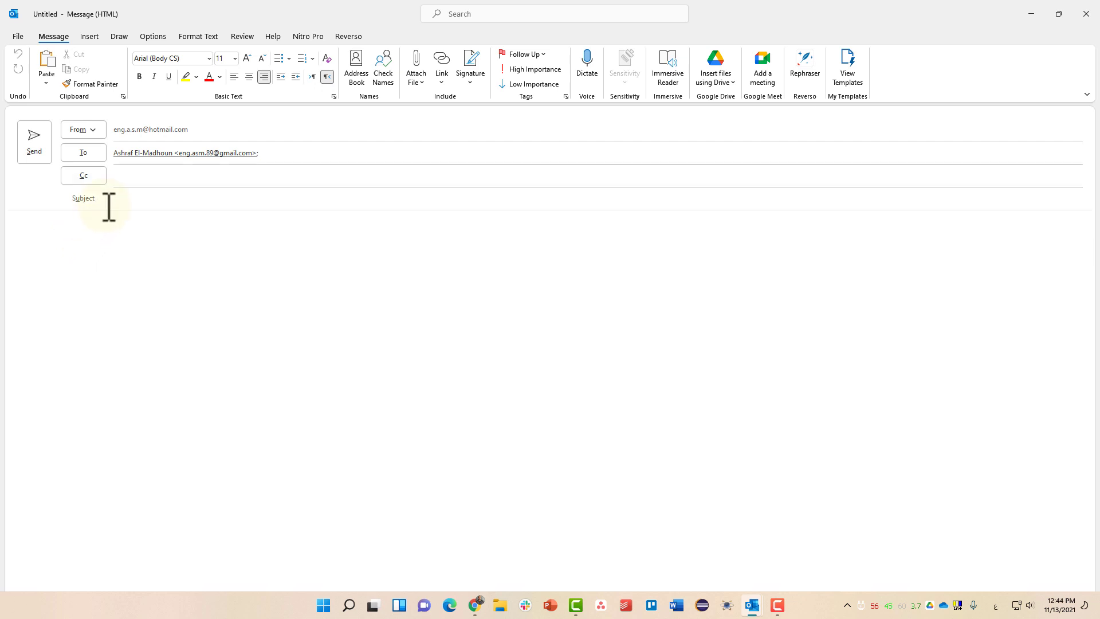
pyautogui.click(130, 179)
pyautogui.click(141, 182)
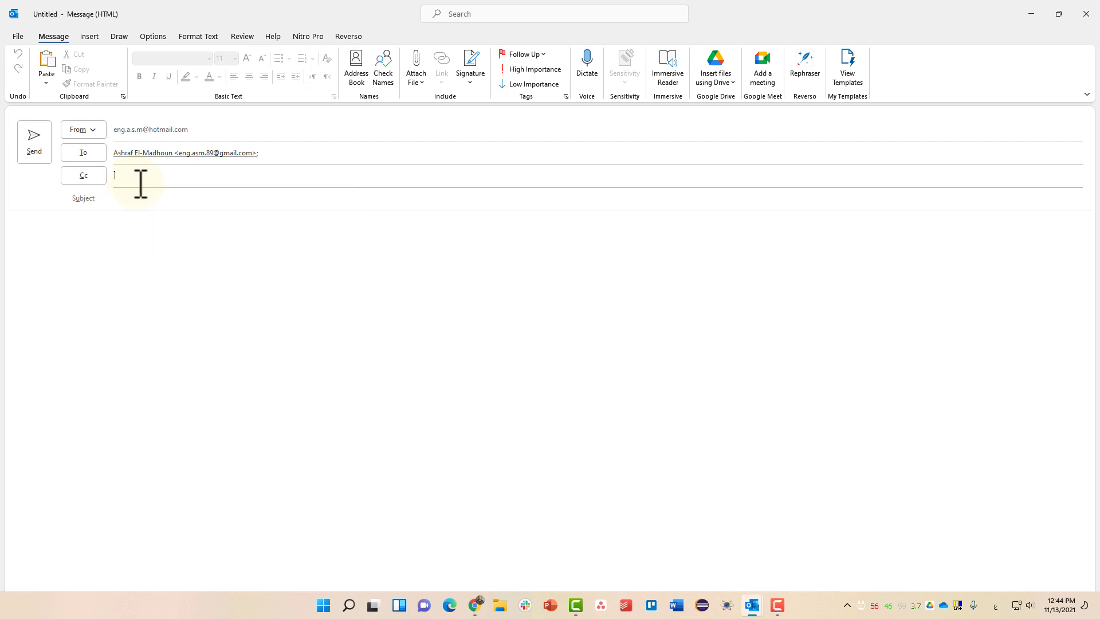
pyautogui.click(386, 199)
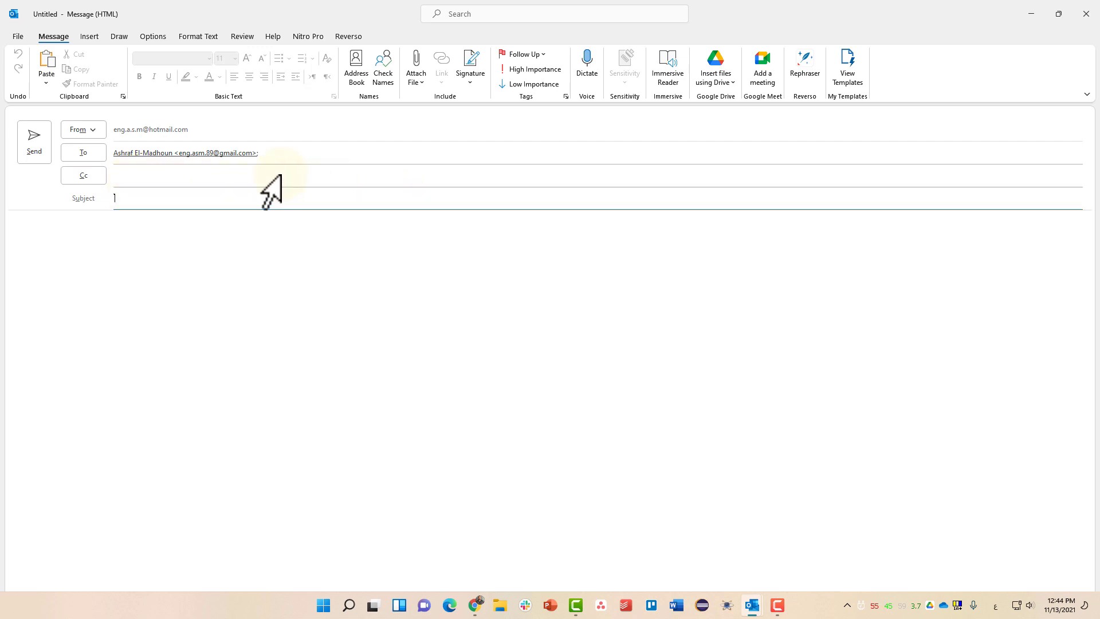
pyautogui.click(254, 176)
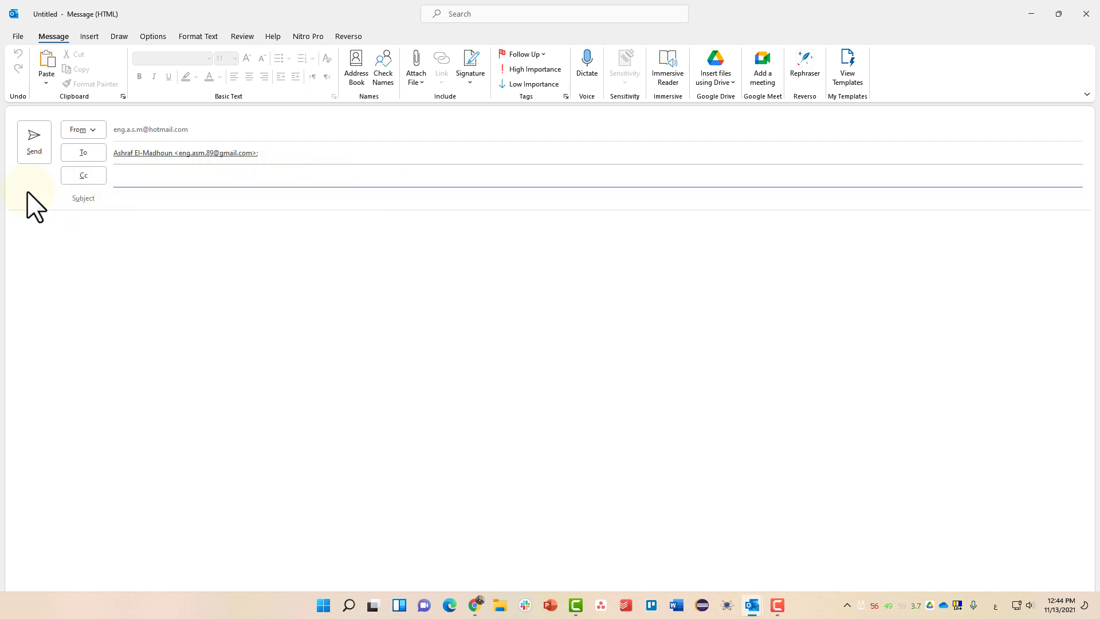
pyautogui.click(83, 175)
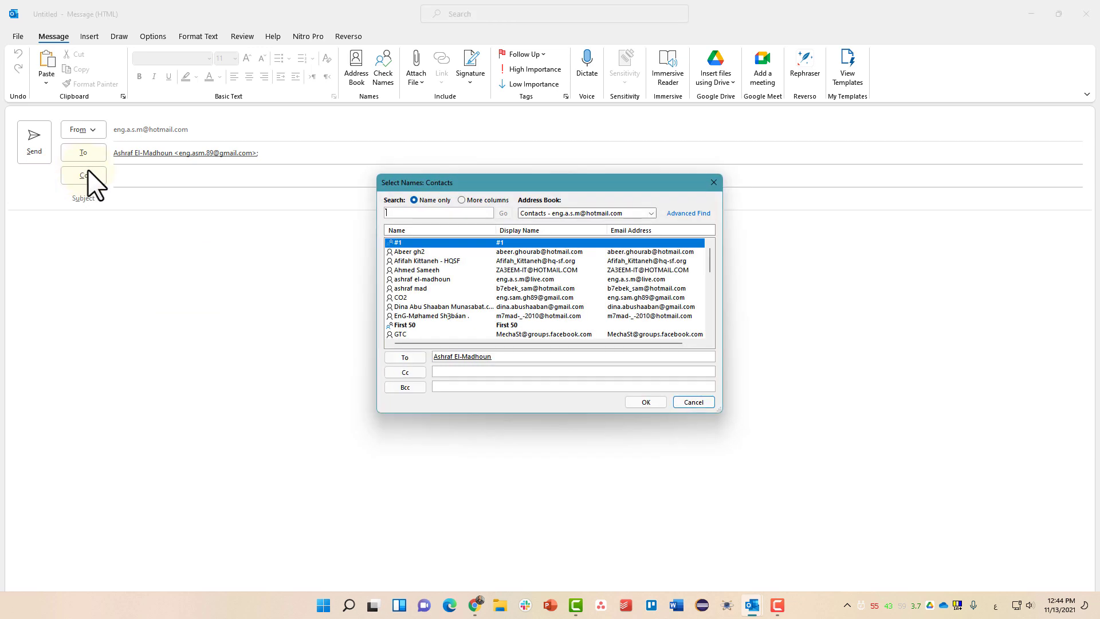
pyautogui.click(713, 182)
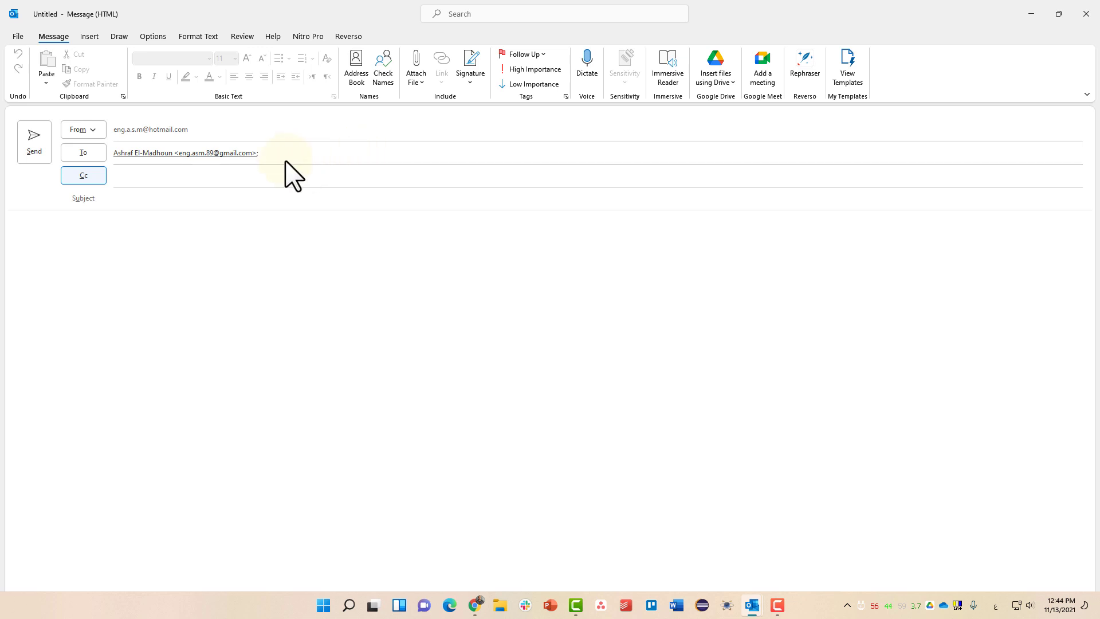
pyautogui.click(84, 176)
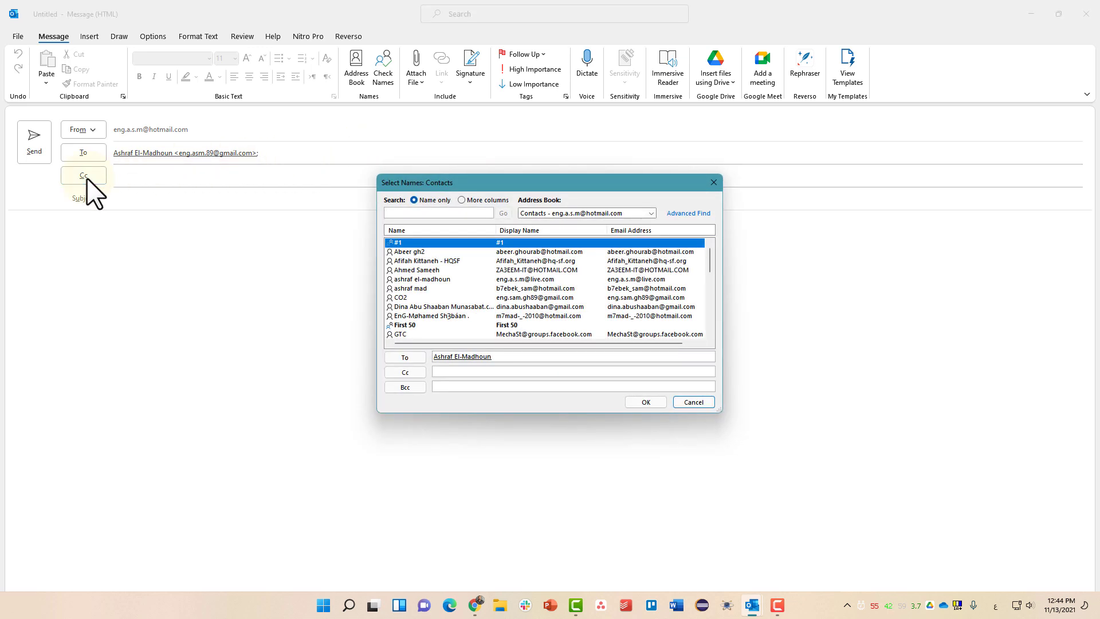
pyautogui.moveTo(390, 186); pyautogui.dragTo(209, 115)
pyautogui.scroll(-5, 216, 192)
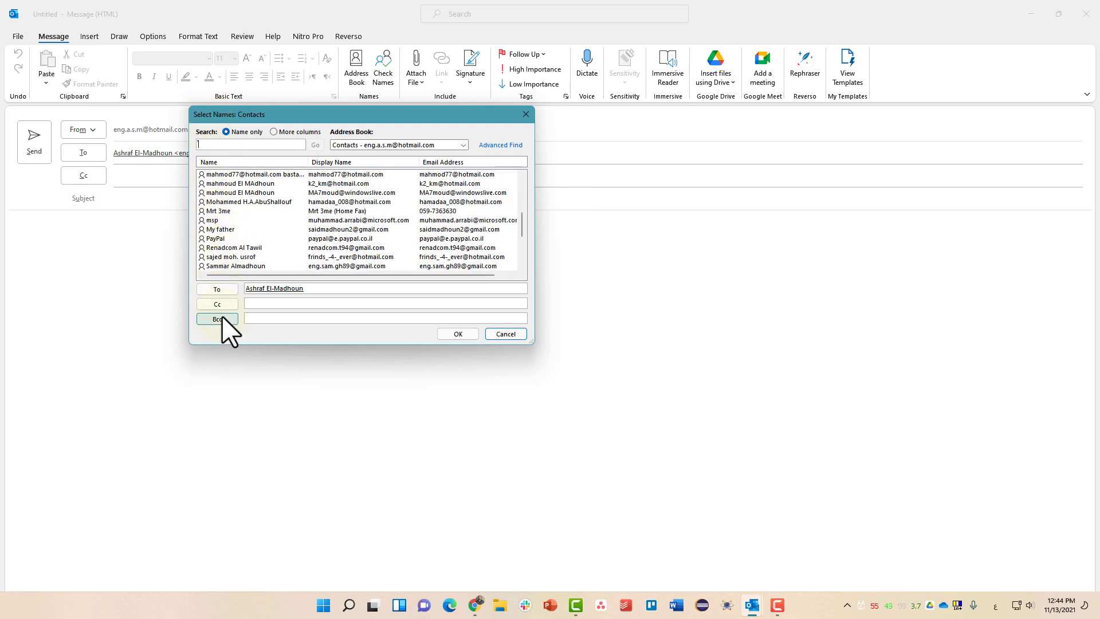
pyautogui.click(255, 319)
pyautogui.write('تنا')
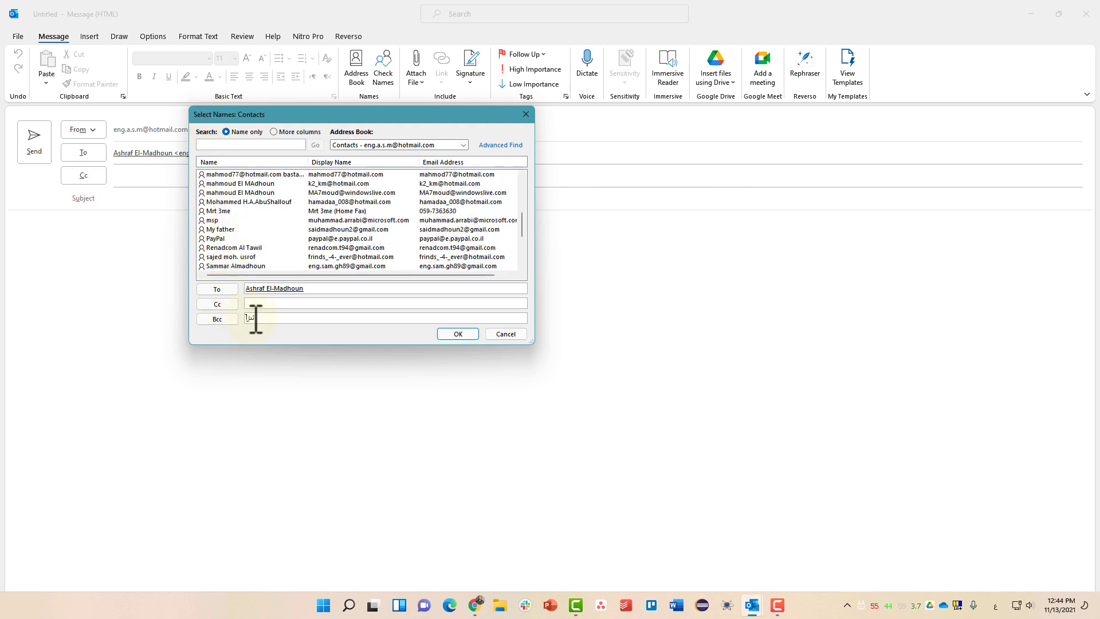
pyautogui.hotkey('alt', 'shift')
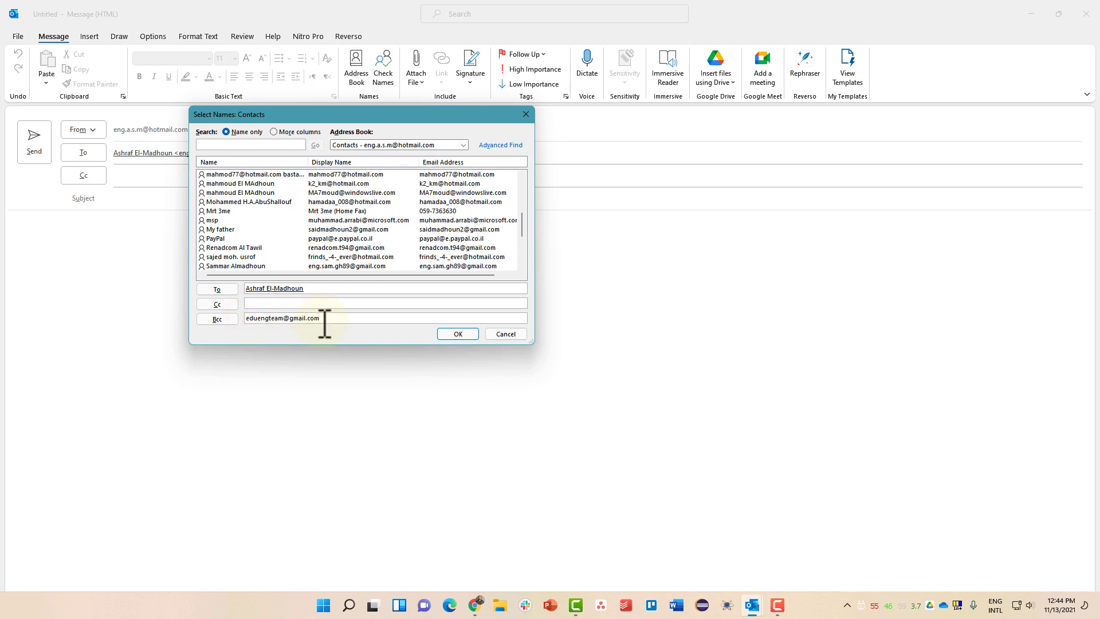
pyautogui.moveTo(322, 321); pyautogui.dragTo(248, 326)
pyautogui.hotkey('ctrl', 'c')
pyautogui.press('BackSpace')
pyautogui.hotkey('ctrl', 'v')
pyautogui.moveTo(327, 306); pyautogui.dragTo(245, 309)
pyautogui.hotkey('ctrl', 'c')
pyautogui.click(513, 336)
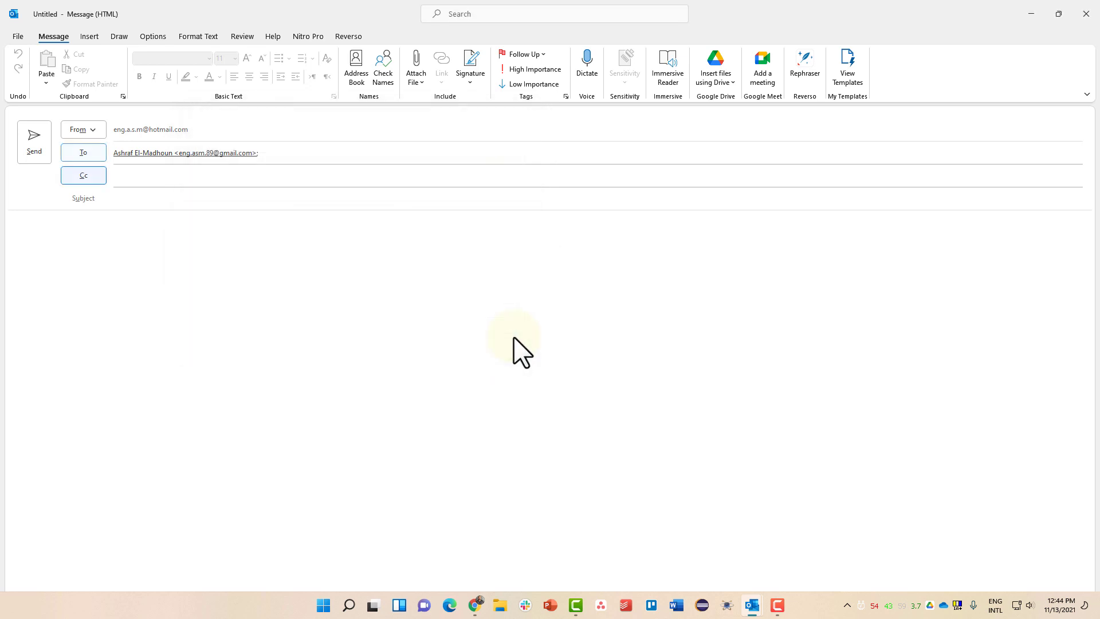
# Show the Bcc line and paste the blind-copy recipient's Gmail address into it
pyautogui.click(153, 37)
pyautogui.click(136, 73)
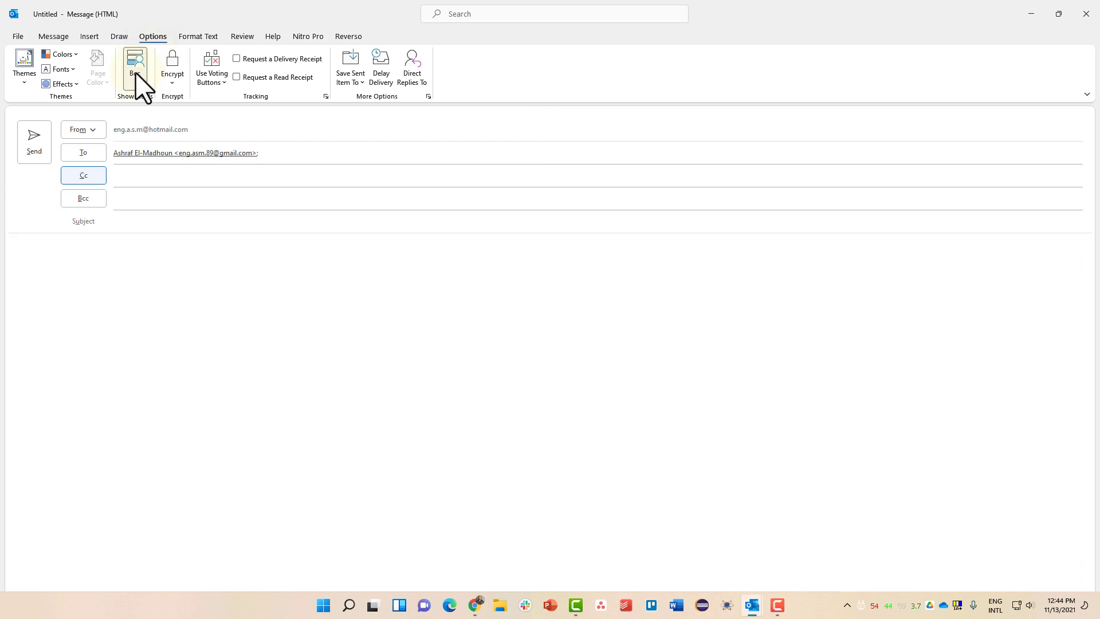
pyautogui.click(134, 198)
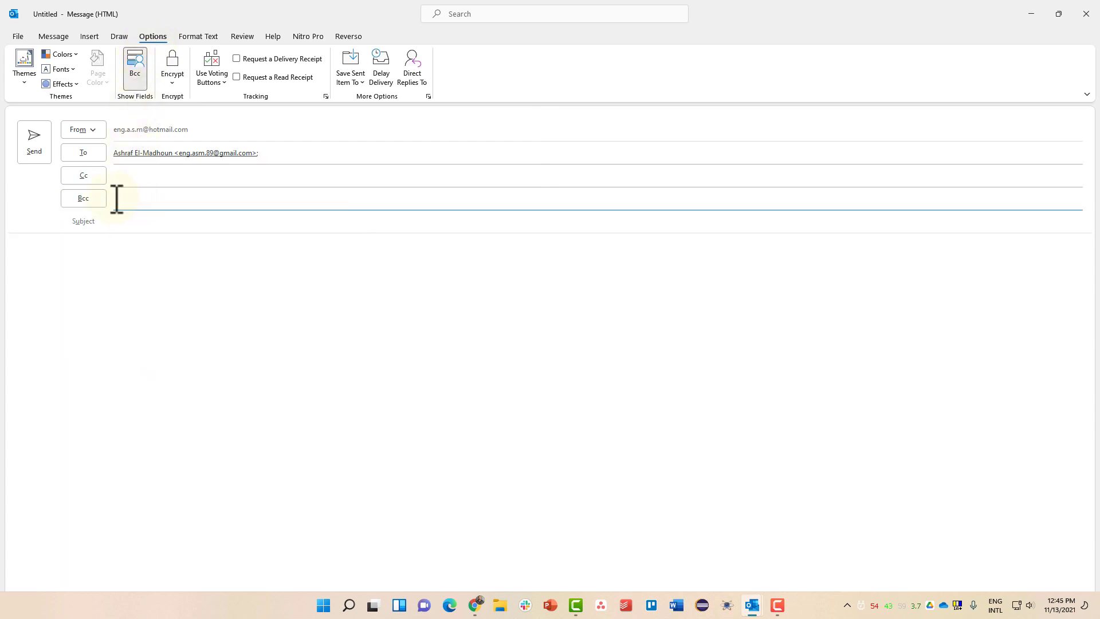
pyautogui.hotkey('ctrl', 'v')
pyautogui.click(53, 37)
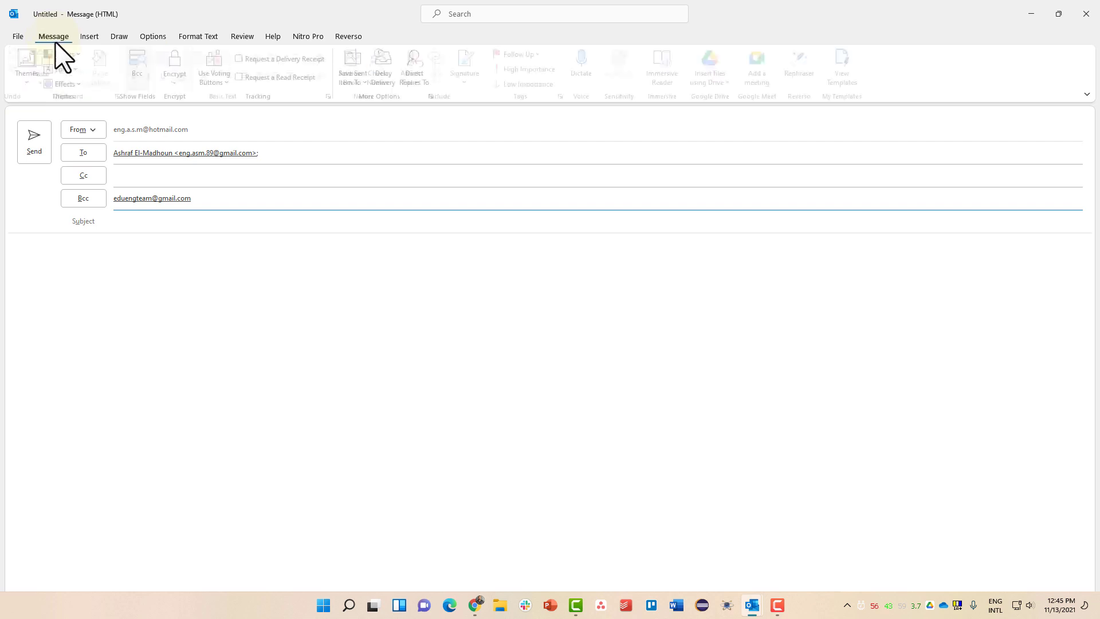
pyautogui.click(166, 220)
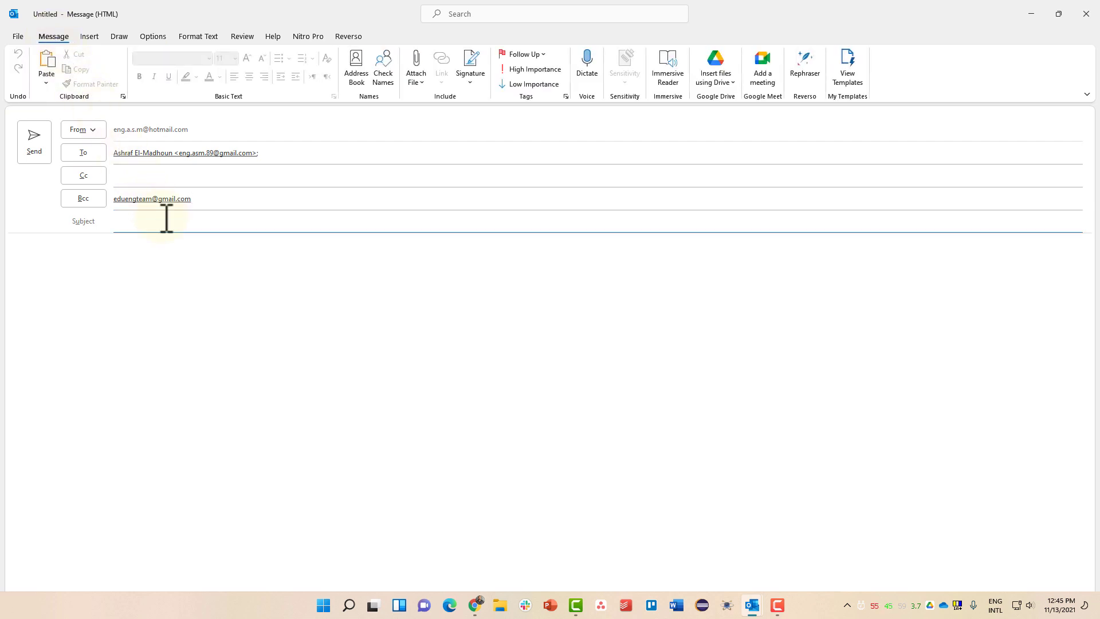
# Enter the subject, then write a greeting, 'Kindly find the attached document.' and a Regards sign-off
pyautogui.write('New Email from Ashraf')
pyautogui.click(151, 267)
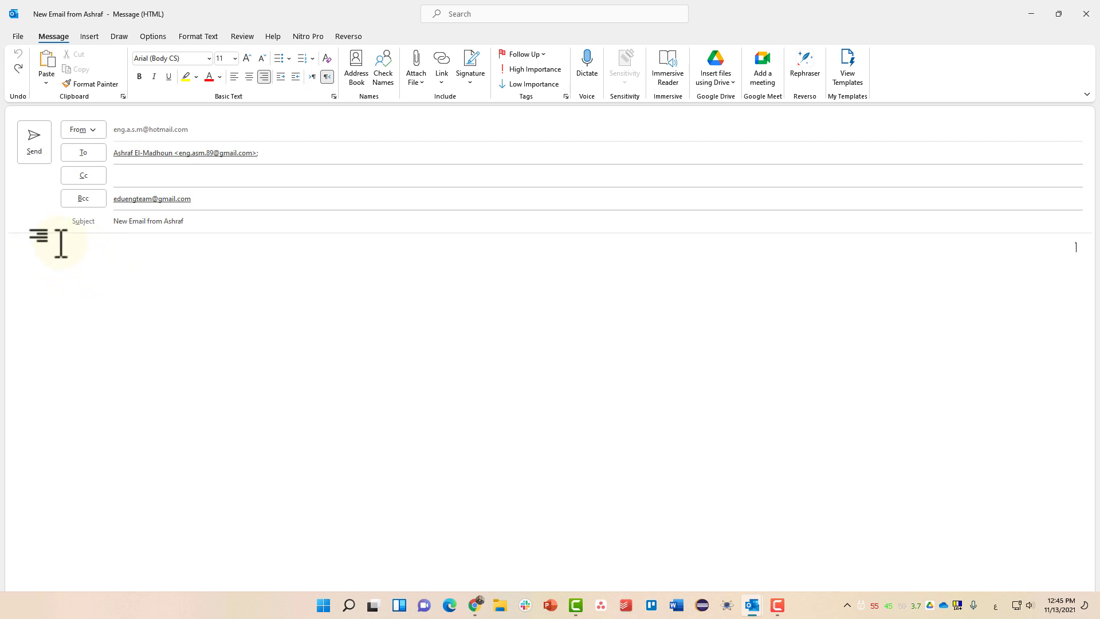
pyautogui.hotkey('ctrl', 'shift')
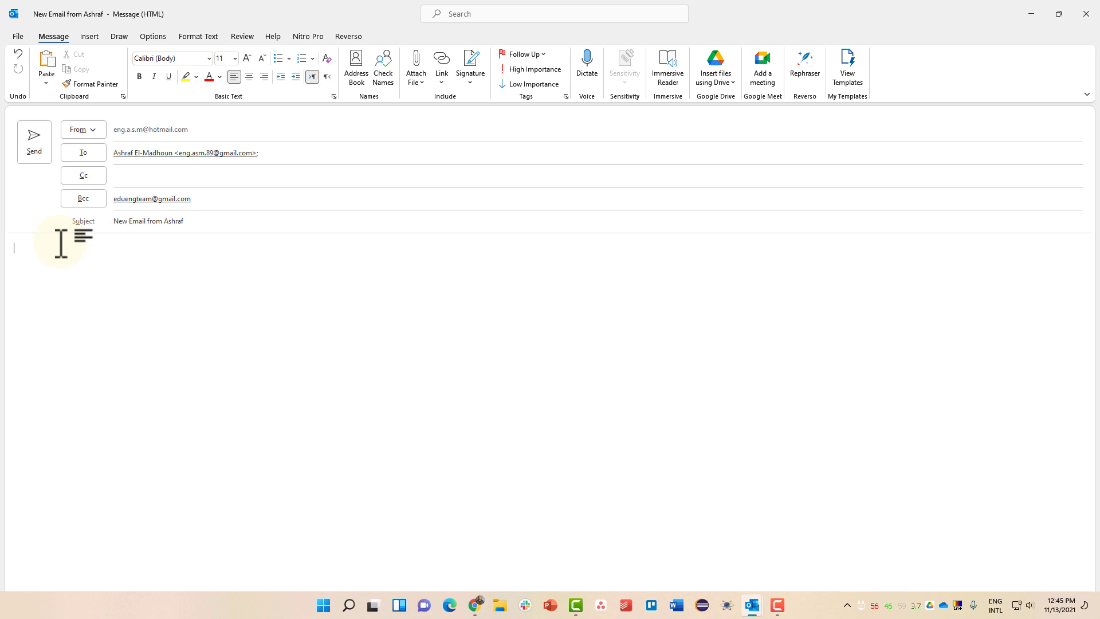
pyautogui.write('Dear Ashraf')
pyautogui.write(', ')
pyautogui.write('Kindly find th')
pyautogui.write('e attached docume')
pyautogui.write('nt')
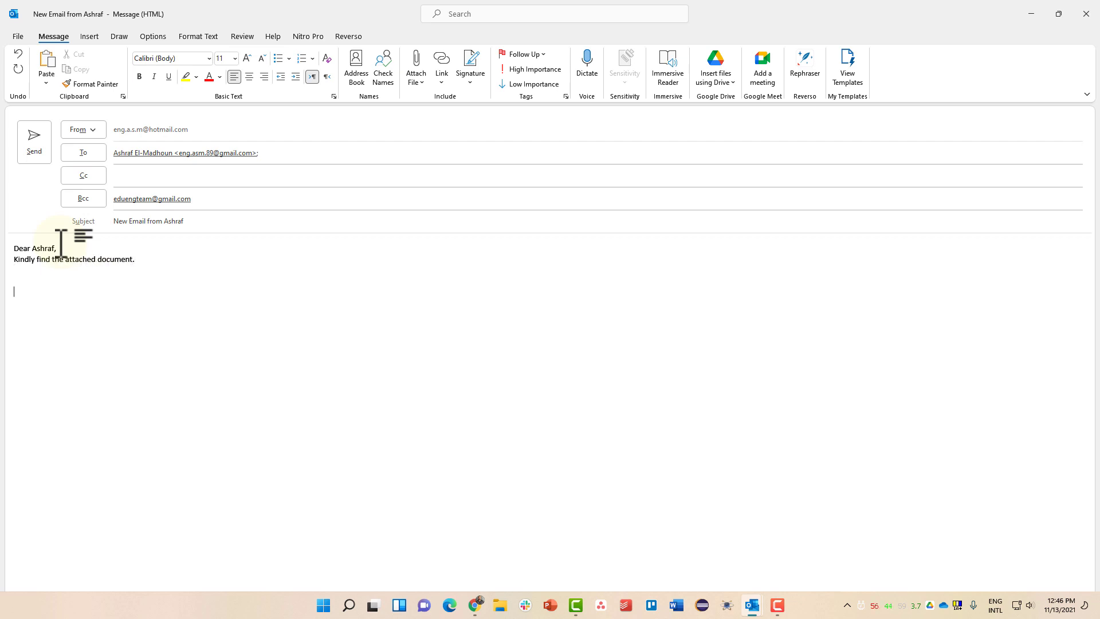
pyautogui.write('.')
pyautogui.press('Return')
pyautogui.press('Return')
pyautogui.press('Return')
pyautogui.write('Regards,')
pyautogui.press('Return')
pyautogui.write('Ashraf')
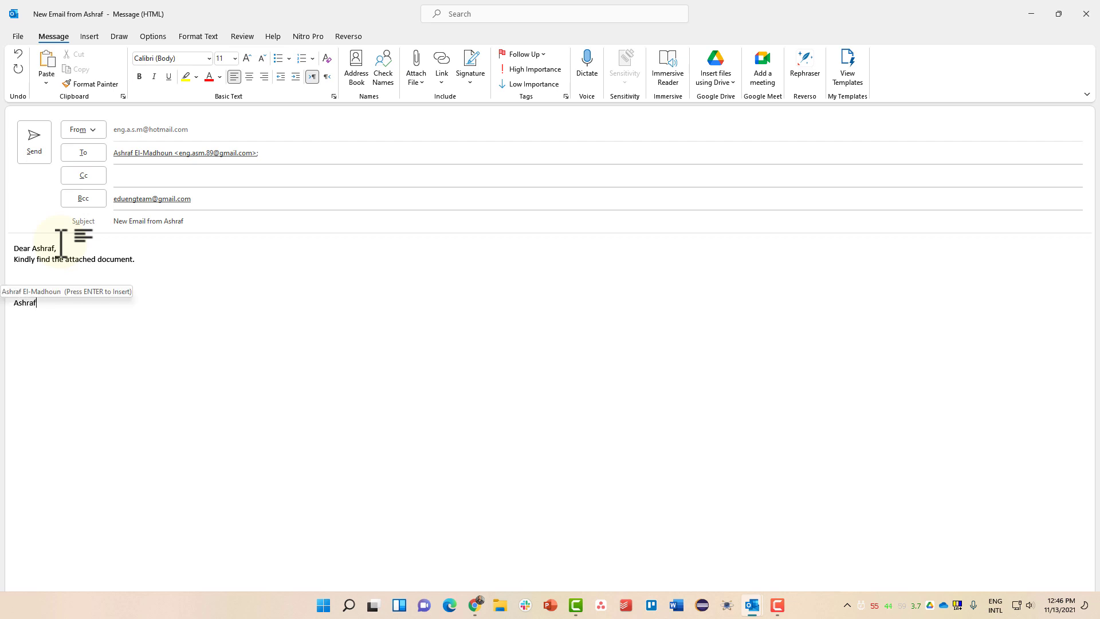
pyautogui.moveTo(97, 321); pyautogui.dragTo(12, 246)
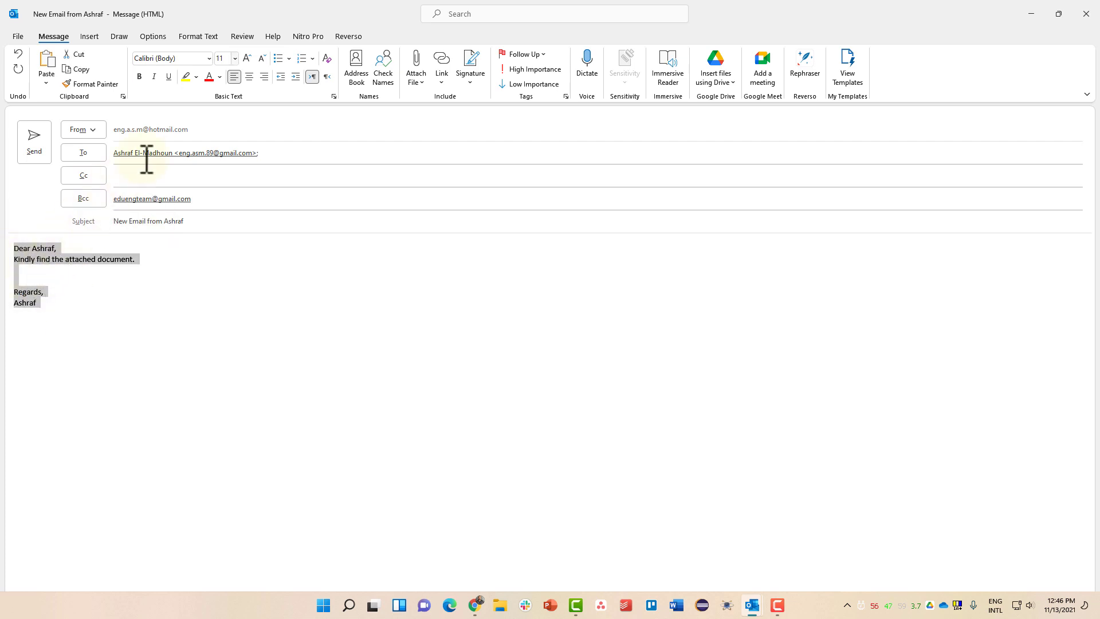
# Try enlarging the body text, colouring it red, highlighting it yellow, and centring then left-aligning
pyautogui.click(246, 58)
pyautogui.click(246, 58)
pyautogui.click(246, 58)
pyautogui.click(246, 58)
pyautogui.click(245, 58)
pyautogui.click(245, 58)
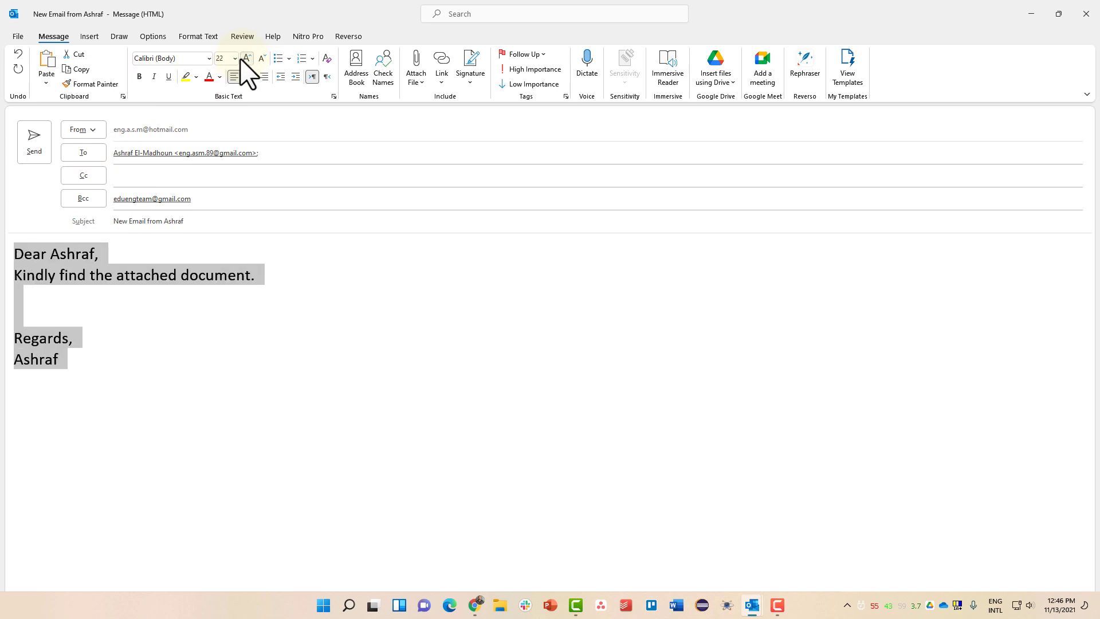
pyautogui.click(210, 78)
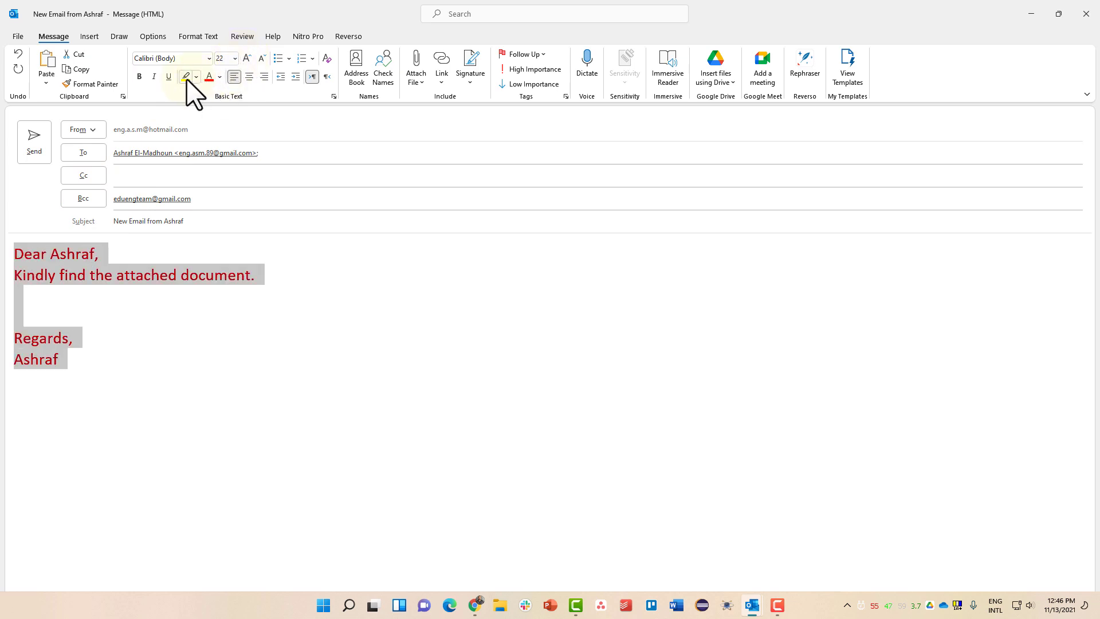
pyautogui.click(186, 77)
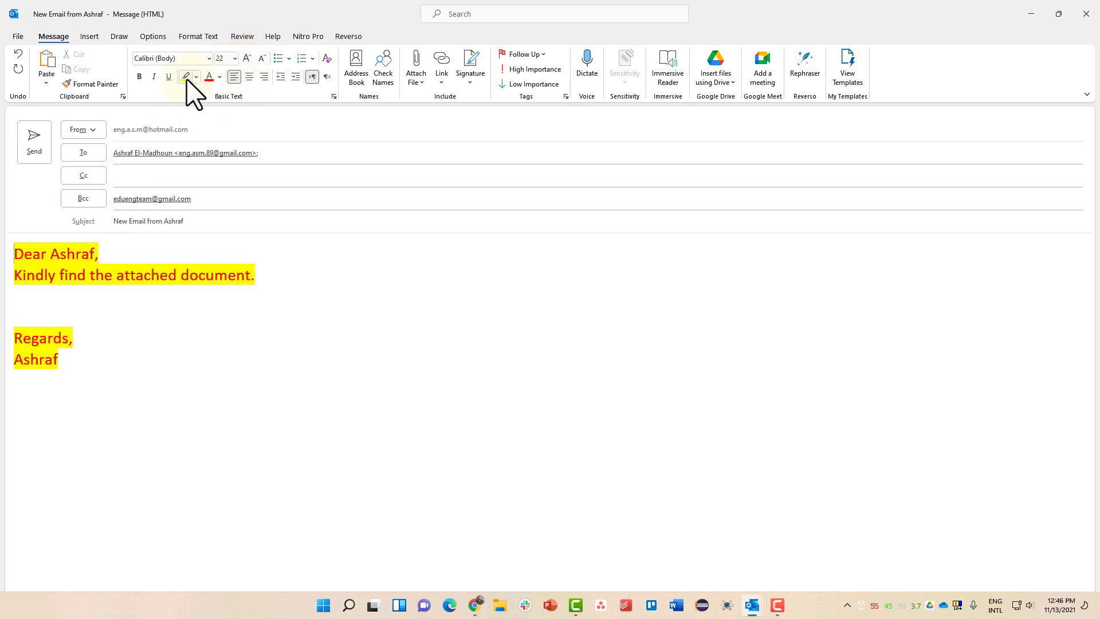
pyautogui.click(248, 76)
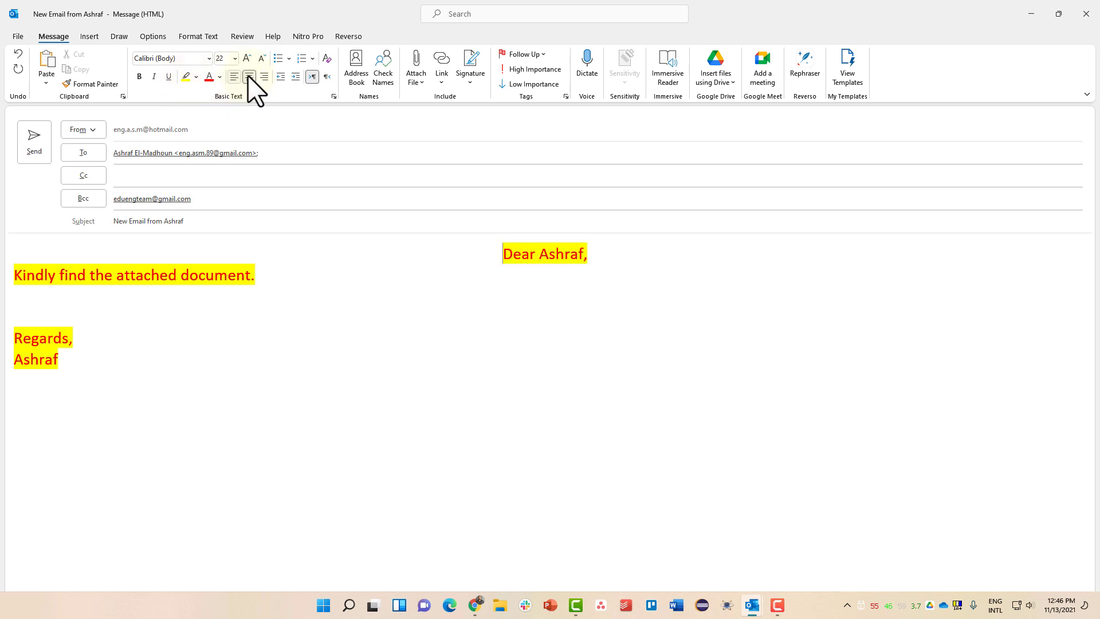
pyautogui.click(234, 80)
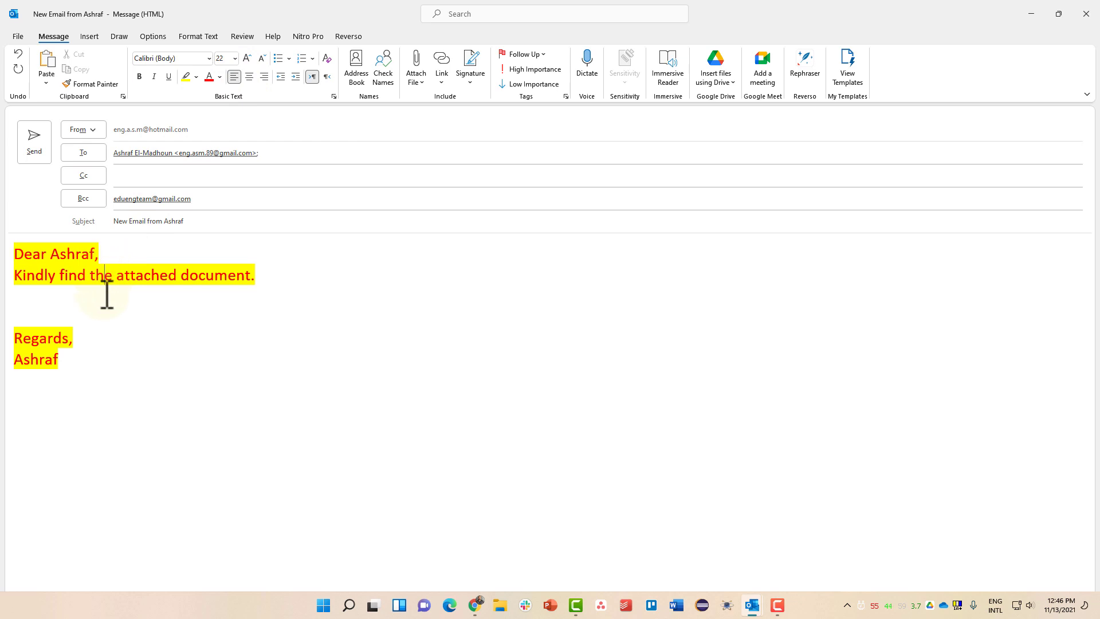
# Clear all body formatting, set highlight to No Color, and enlarge the text to 18 pt
pyautogui.hotkey('ctrl', 'a')
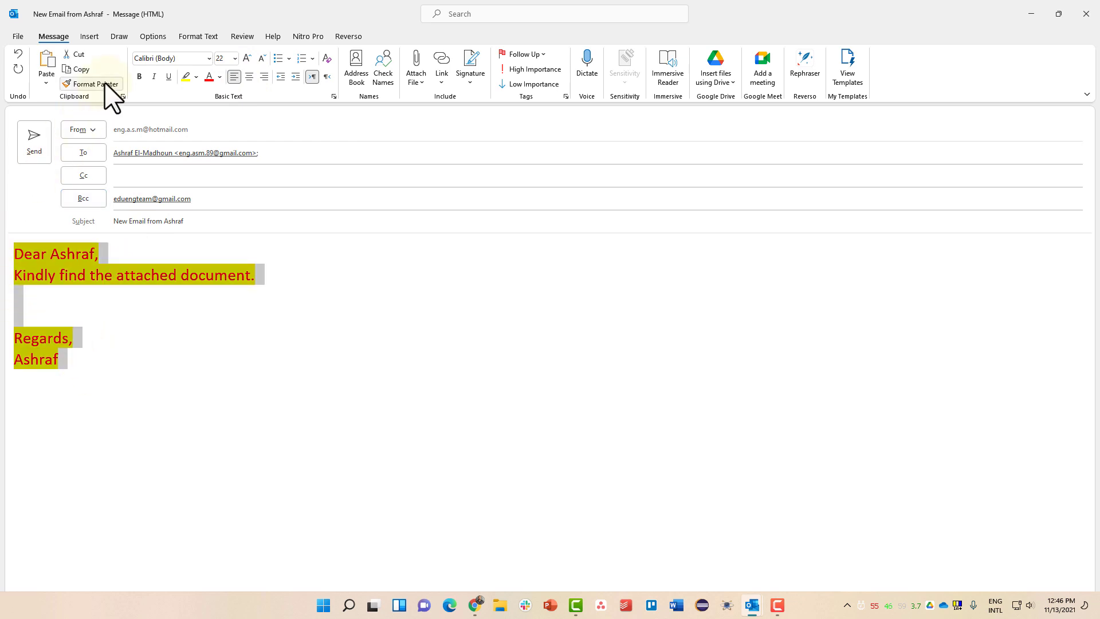
pyautogui.click(328, 57)
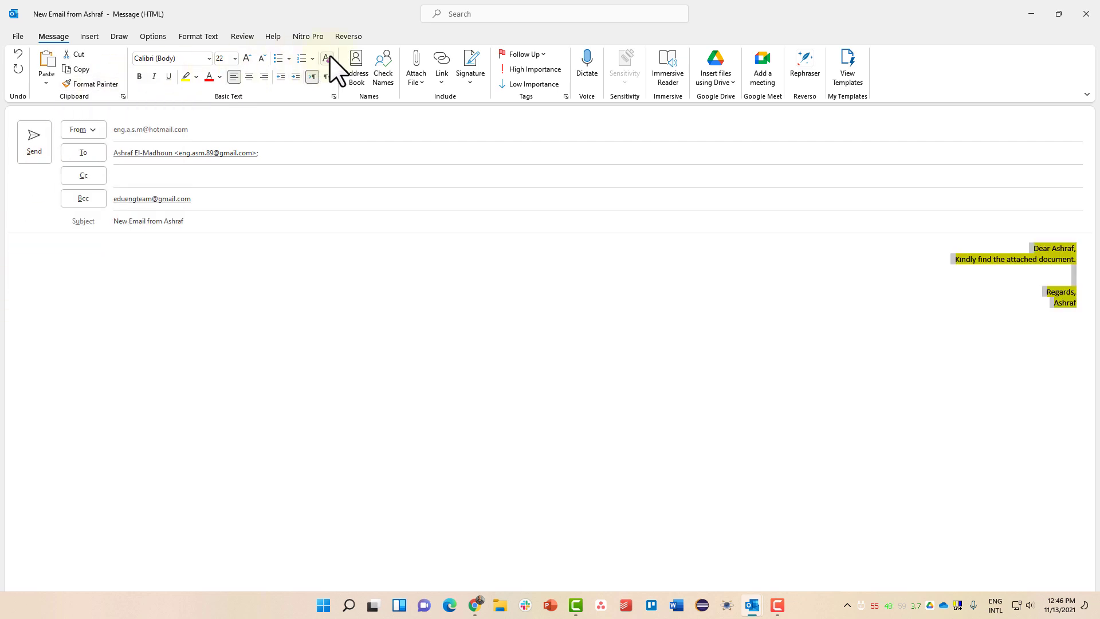
pyautogui.hotkey('ctrl', 'shift')
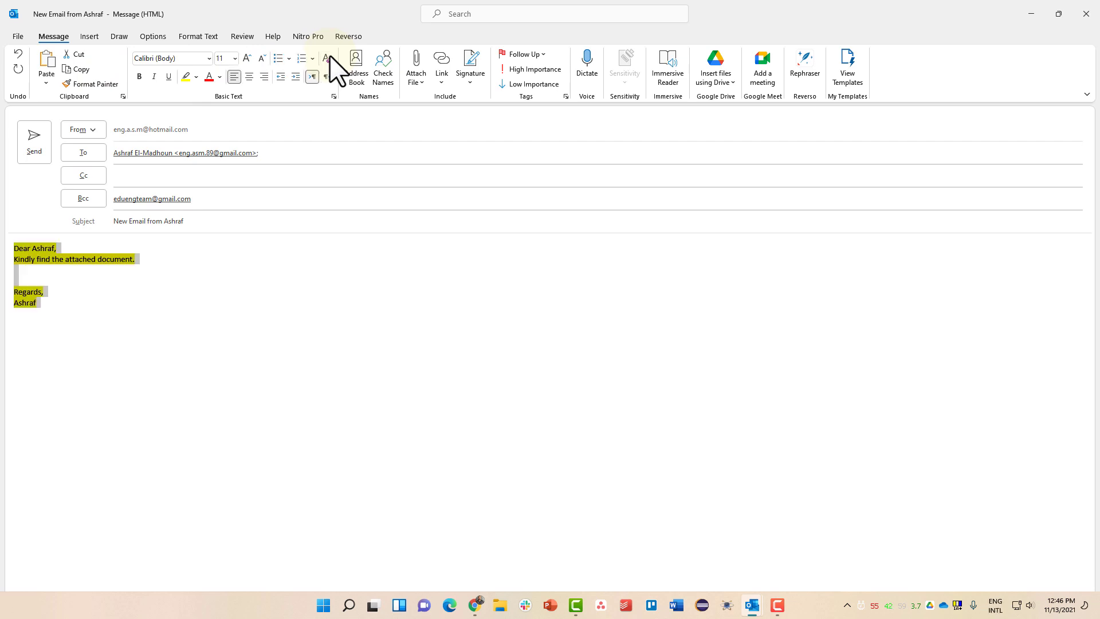
pyautogui.click(196, 77)
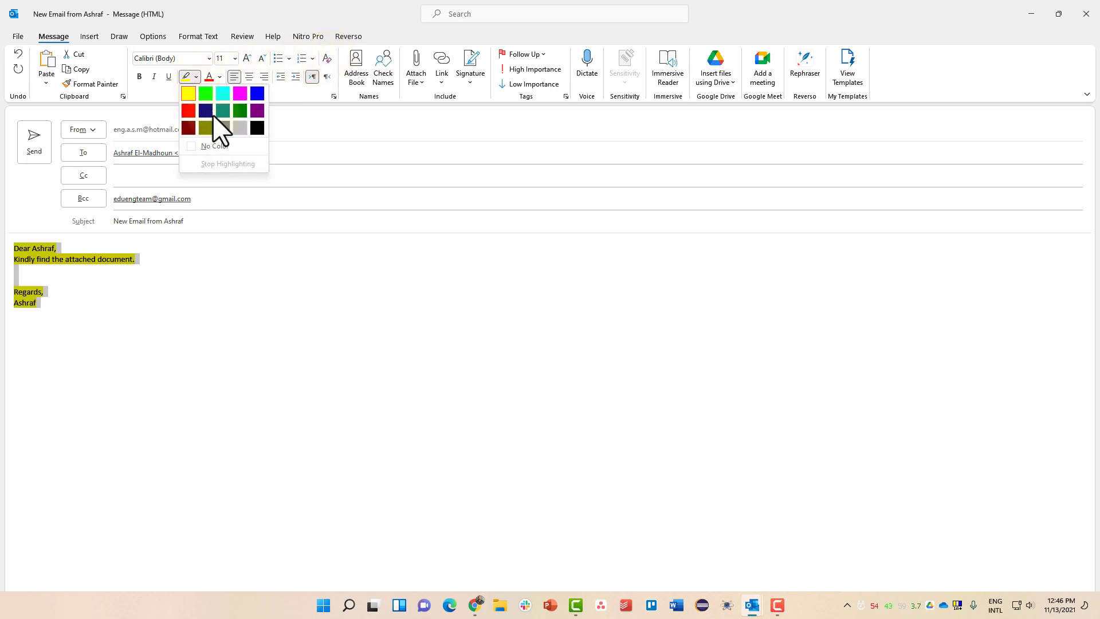
pyautogui.click(229, 150)
pyautogui.hotkey('ctrl', 'a')
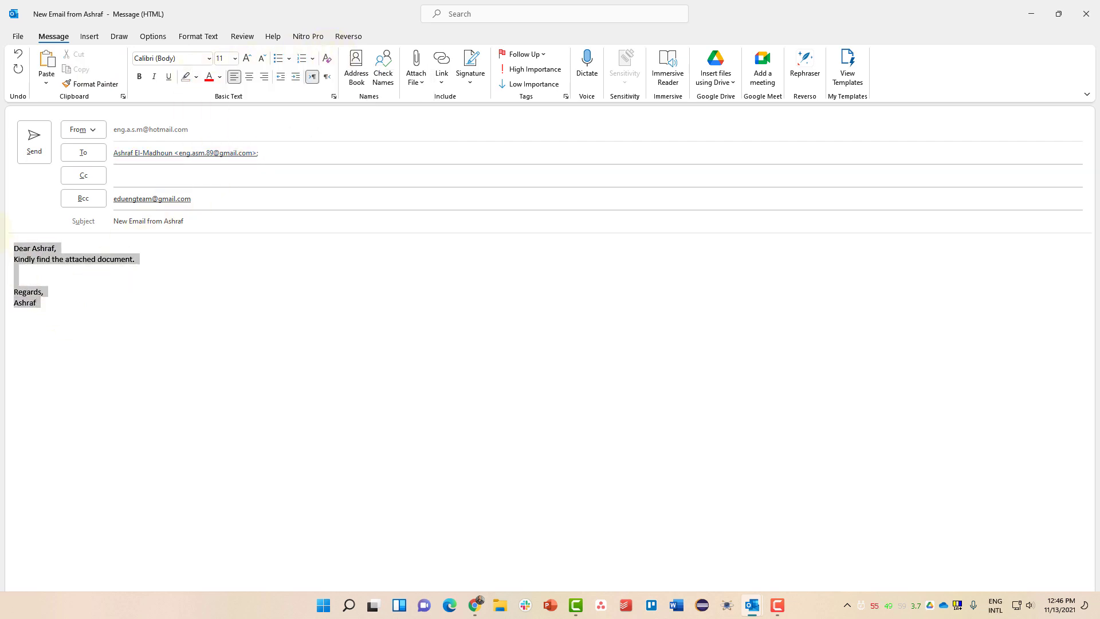
pyautogui.click(247, 58)
pyautogui.click(247, 58)
pyautogui.click(247, 57)
pyautogui.click(247, 57)
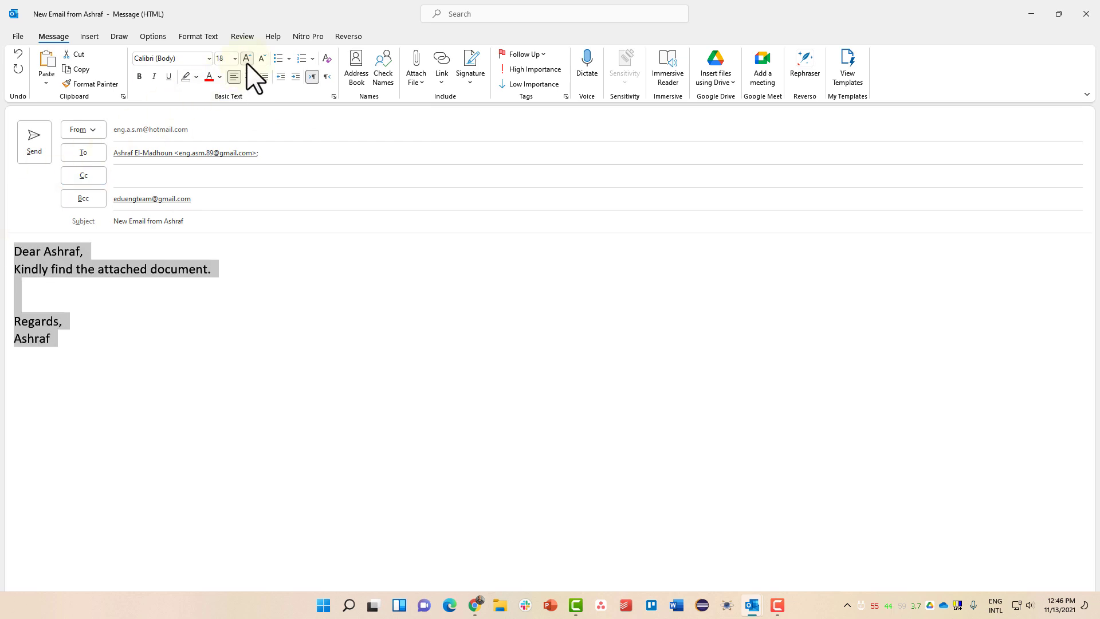
pyautogui.click(159, 273)
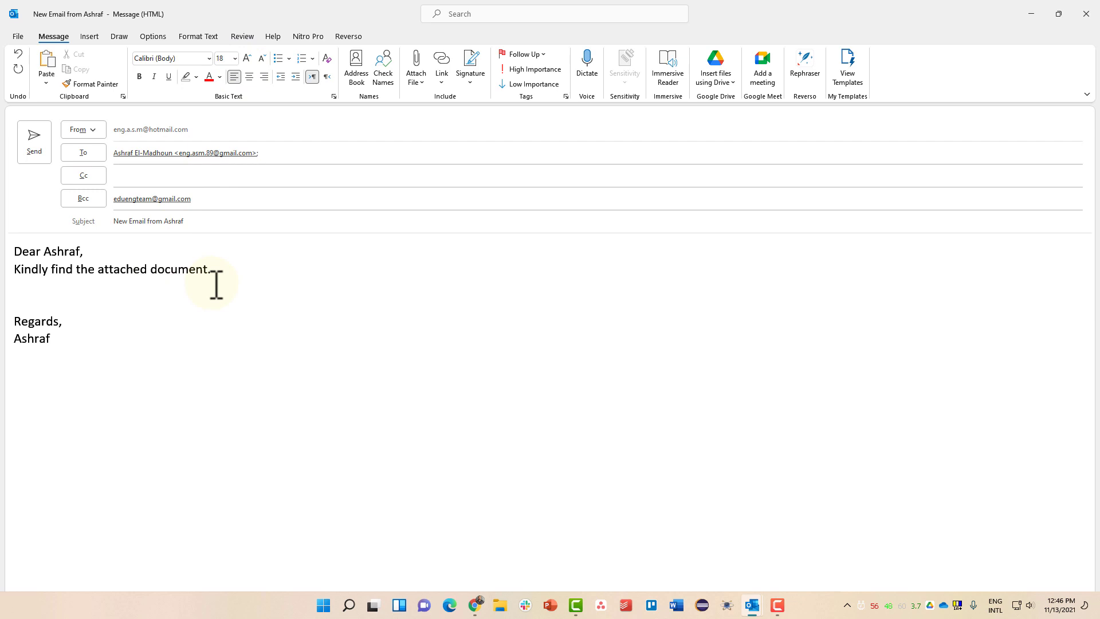
# Attach script.sh (428 bytes) from the Recent Items list
pyautogui.click(417, 81)
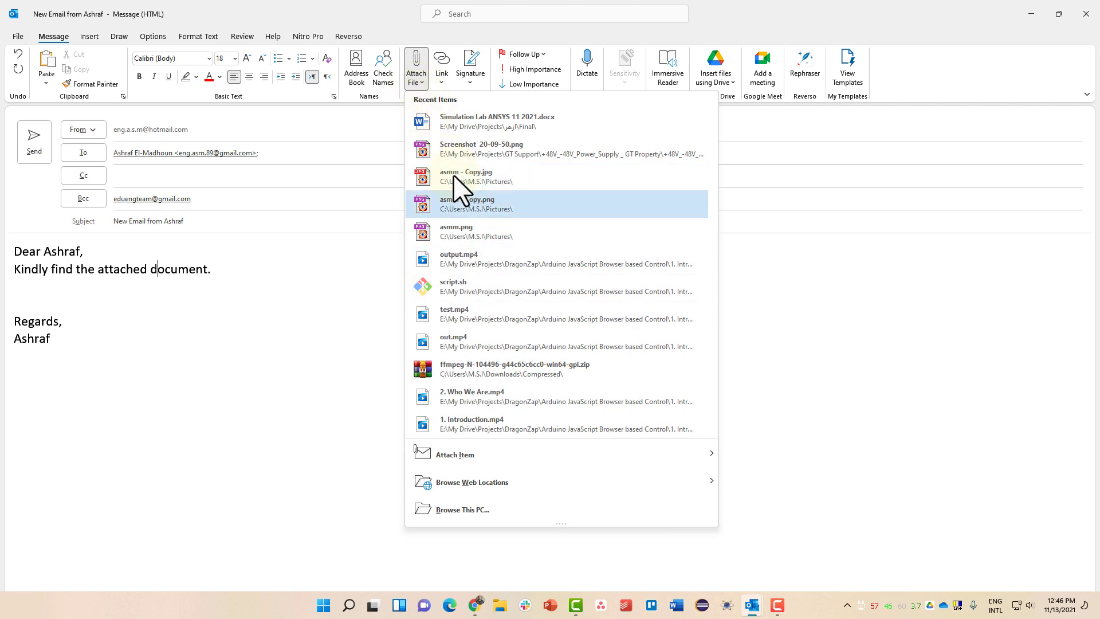
pyautogui.click(481, 288)
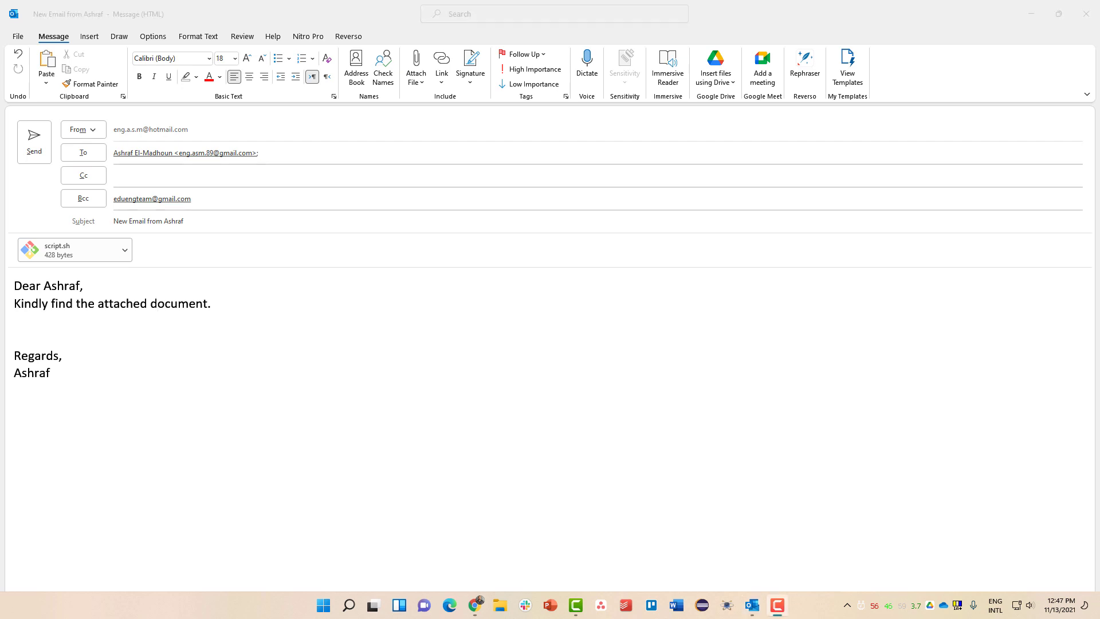
# Flag the message for follow-up due November 13, 2021, toggle importance, and restore the window
pyautogui.click(542, 54)
pyautogui.click(531, 70)
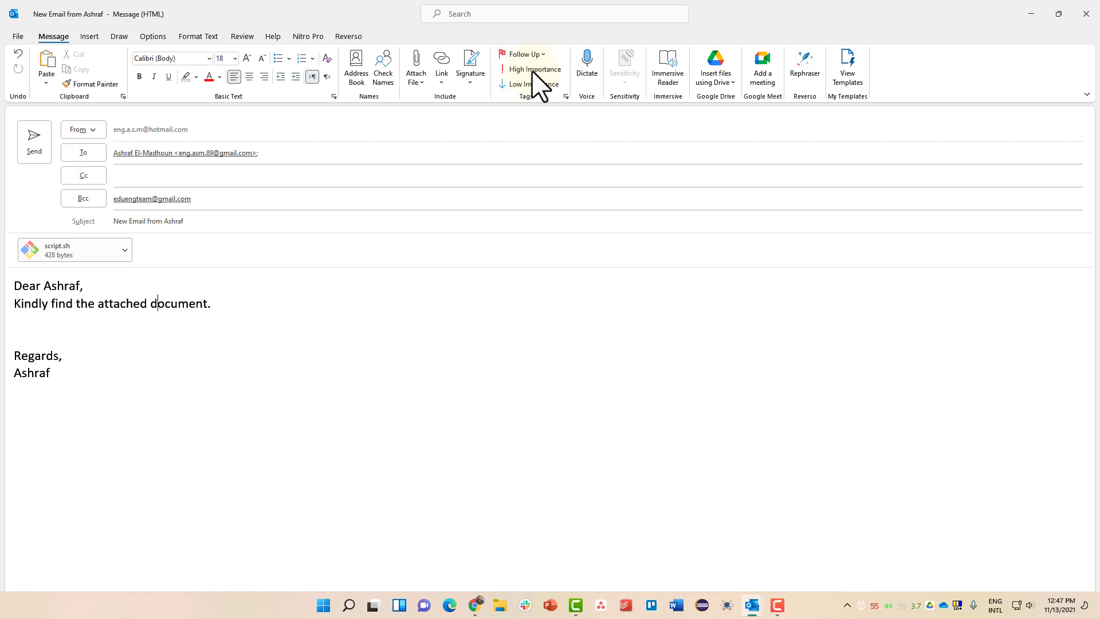
pyautogui.click(532, 71)
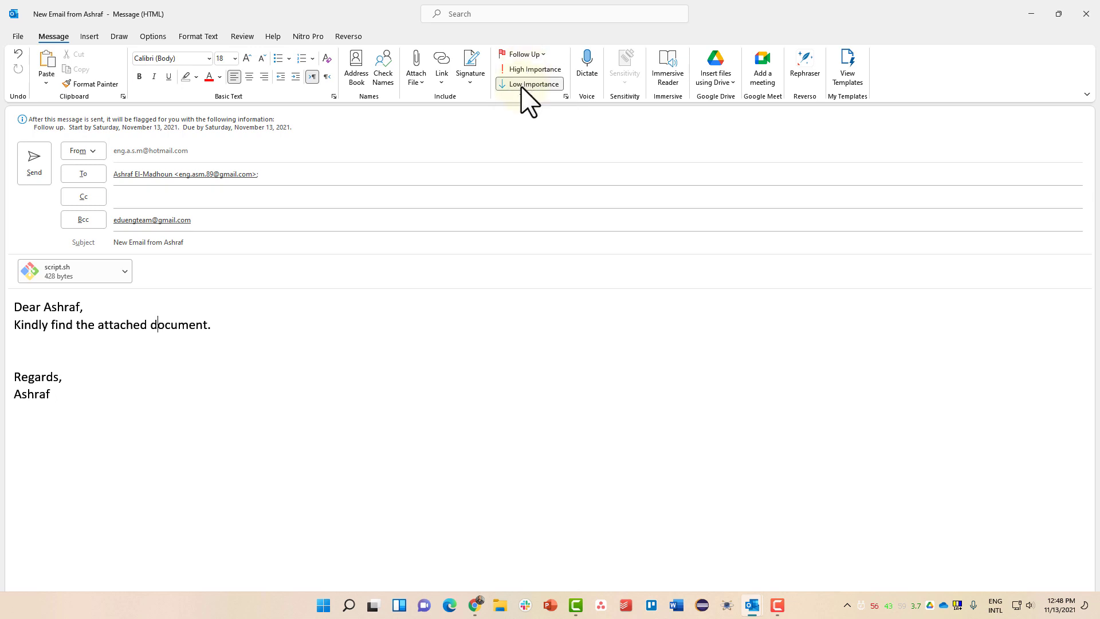
pyautogui.click(540, 54)
pyautogui.click(546, 67)
pyautogui.moveTo(388, 22); pyautogui.dragTo(426, 79)
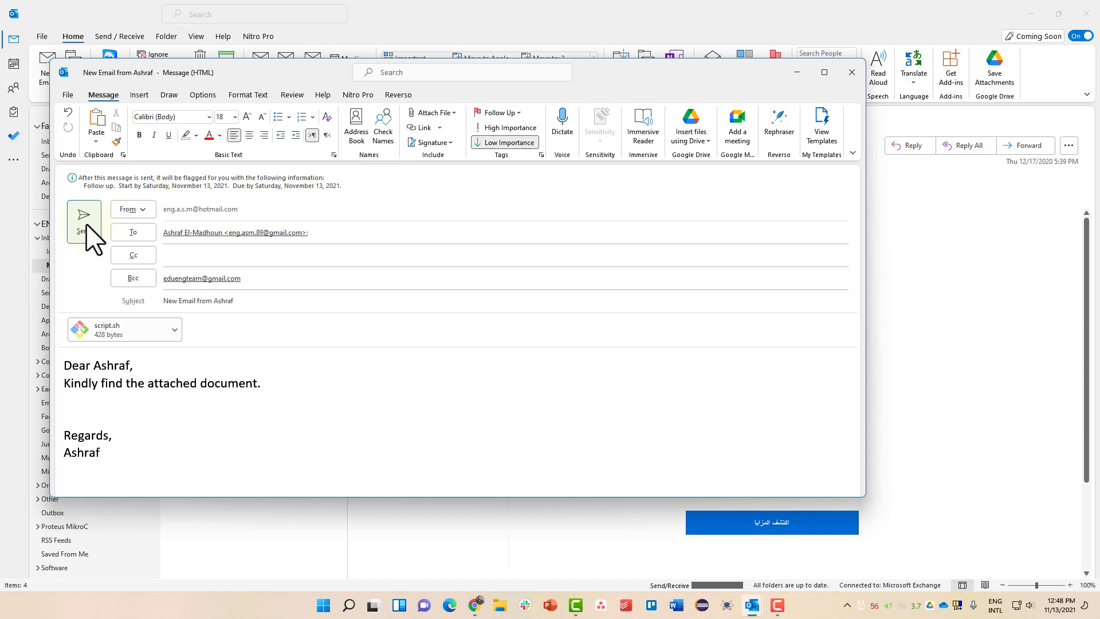
# Close the message, keep it as a saved draft, and open the Drafts folder
pyautogui.click(853, 77)
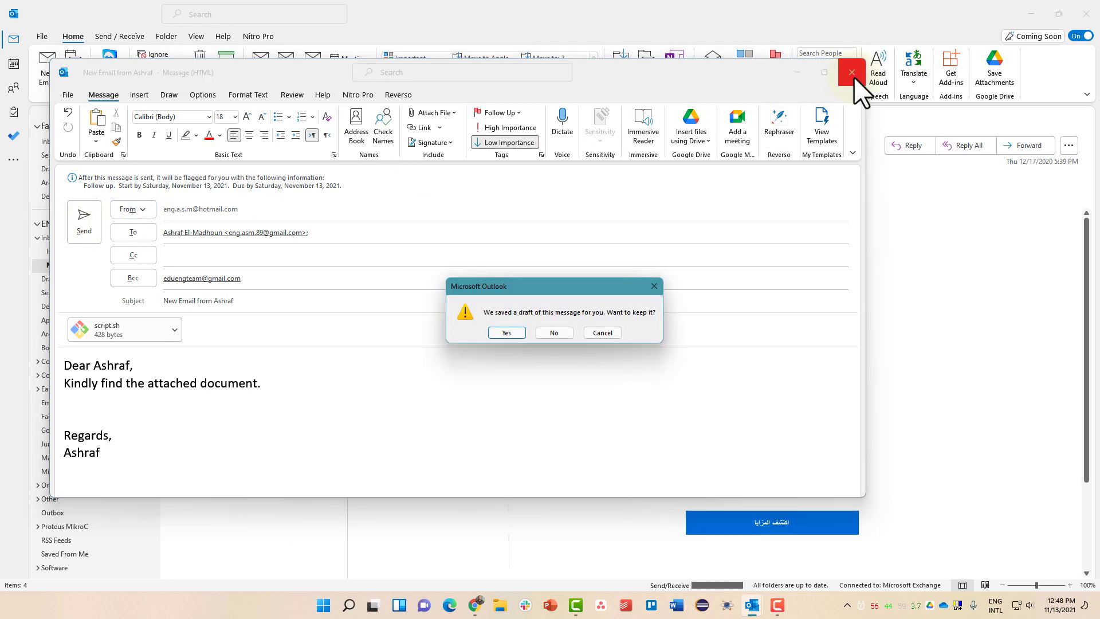
pyautogui.moveTo(539, 285); pyautogui.dragTo(491, 194)
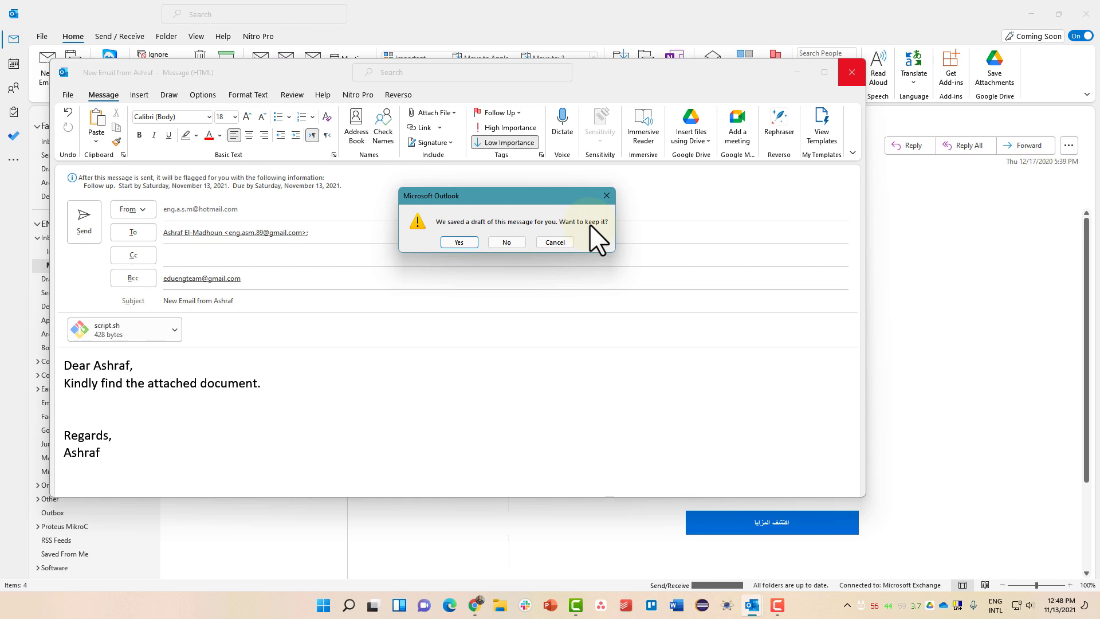
pyautogui.click(460, 241)
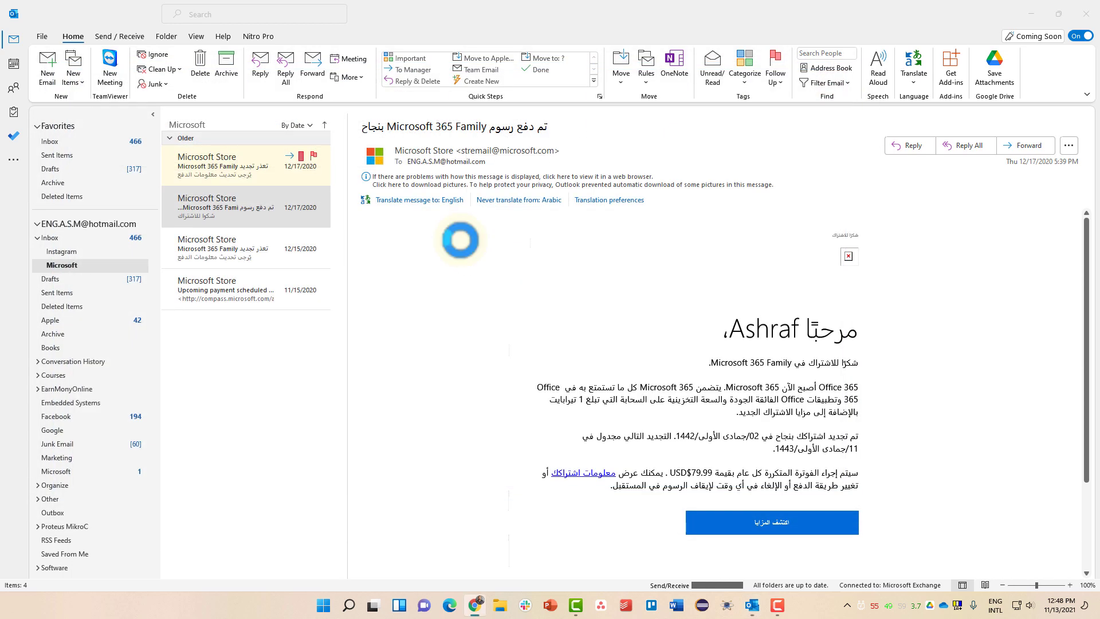
pyautogui.click(71, 169)
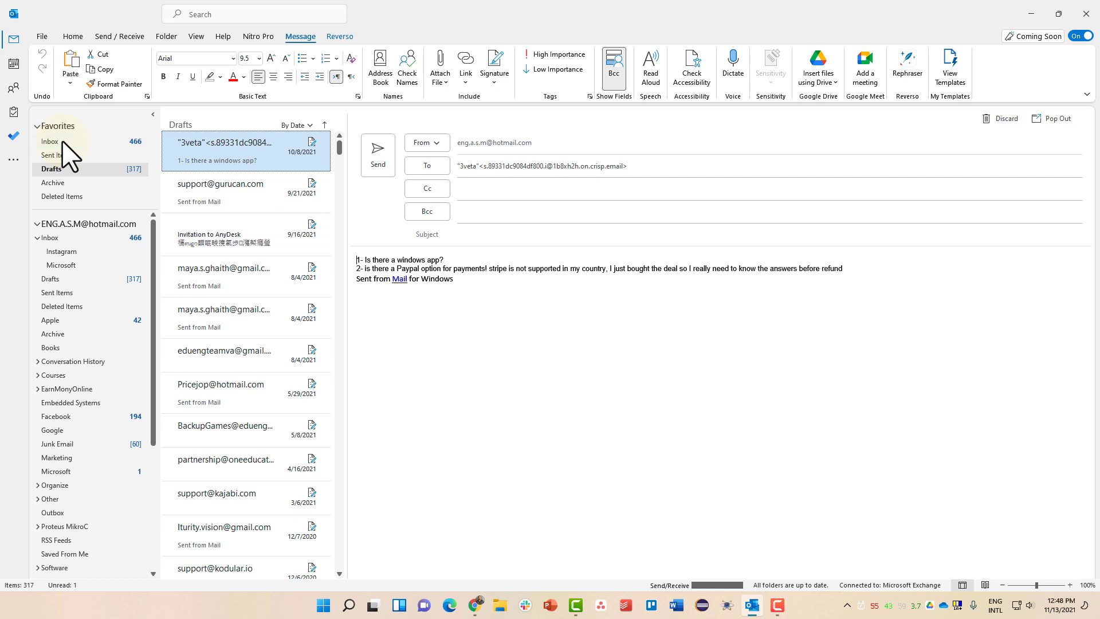
# Pop out the top draft '1- Is there a windows app?' into its own window
pyautogui.click(73, 281)
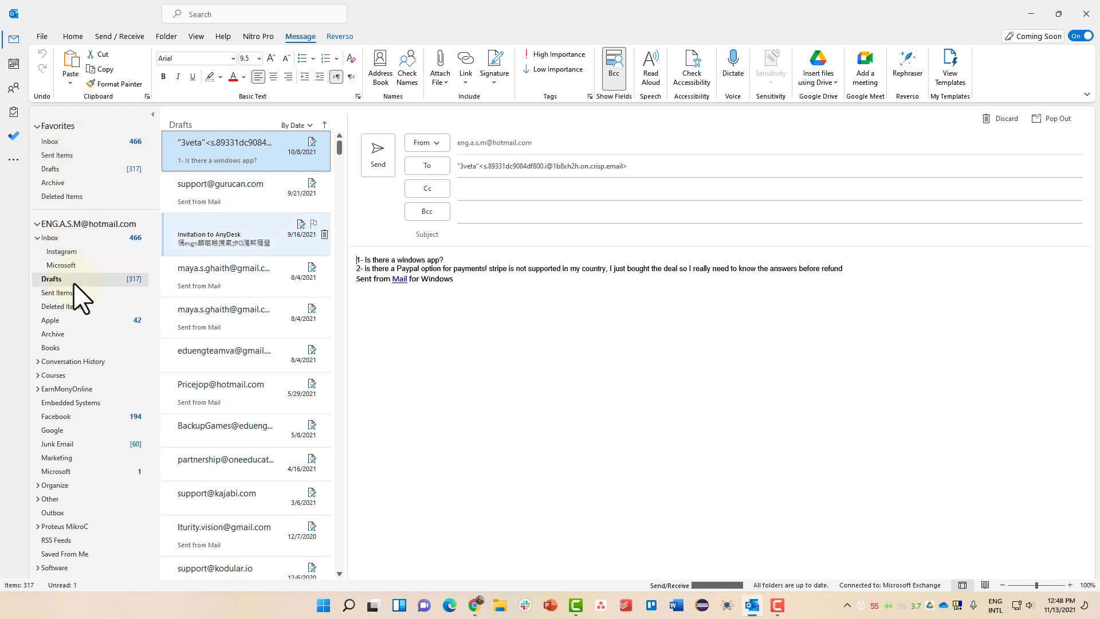
pyautogui.click(88, 169)
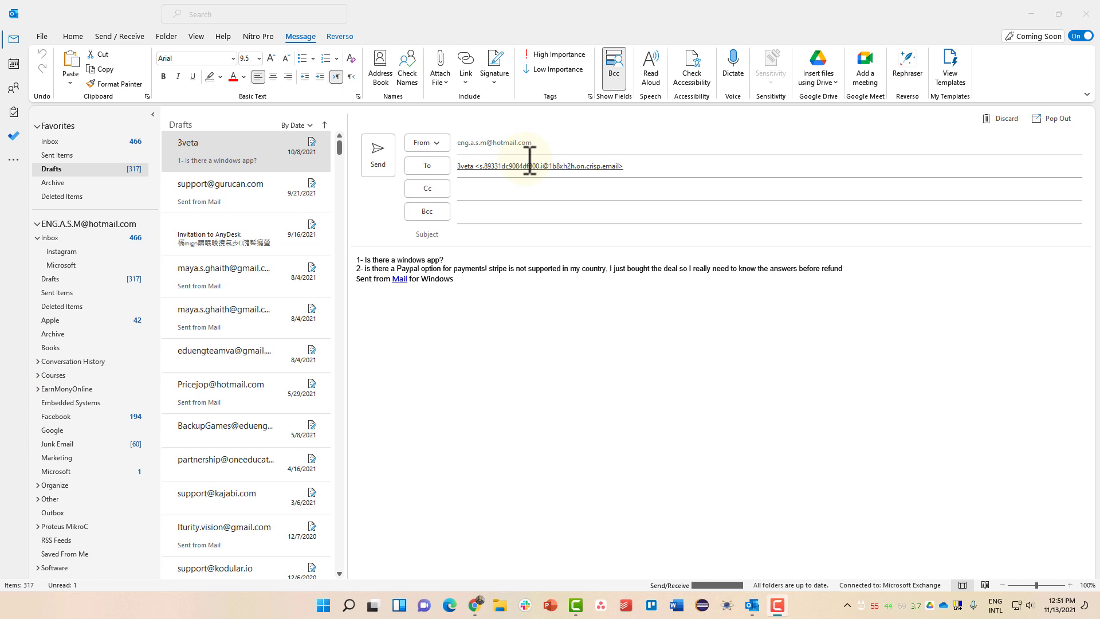
pyautogui.click(1050, 119)
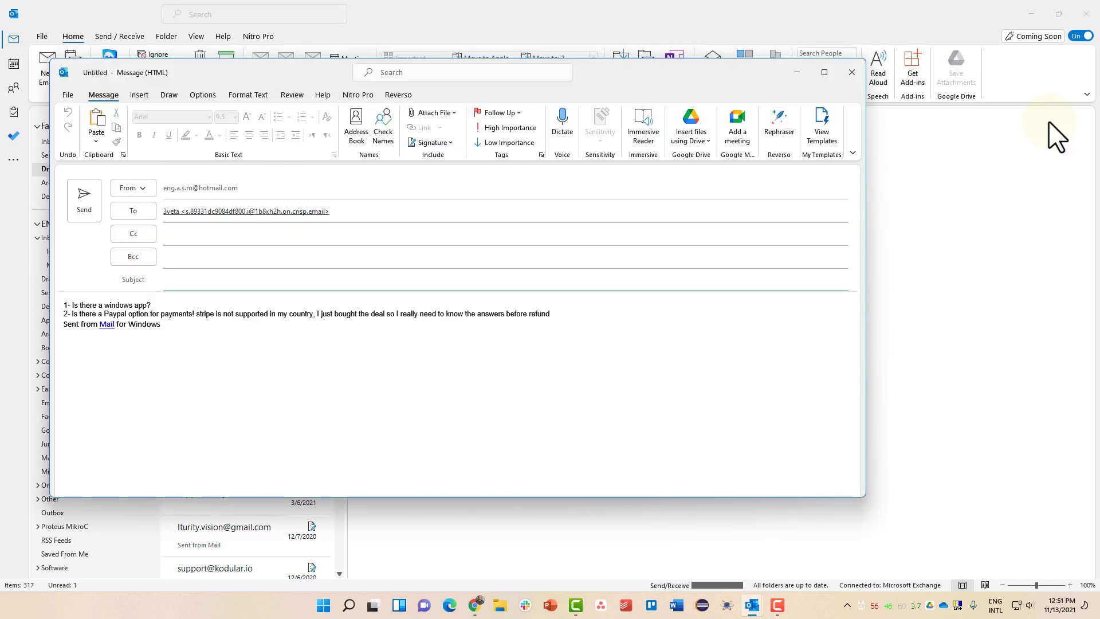
# Replace the draft's recipient with the account's own e-mail address
pyautogui.click(357, 209)
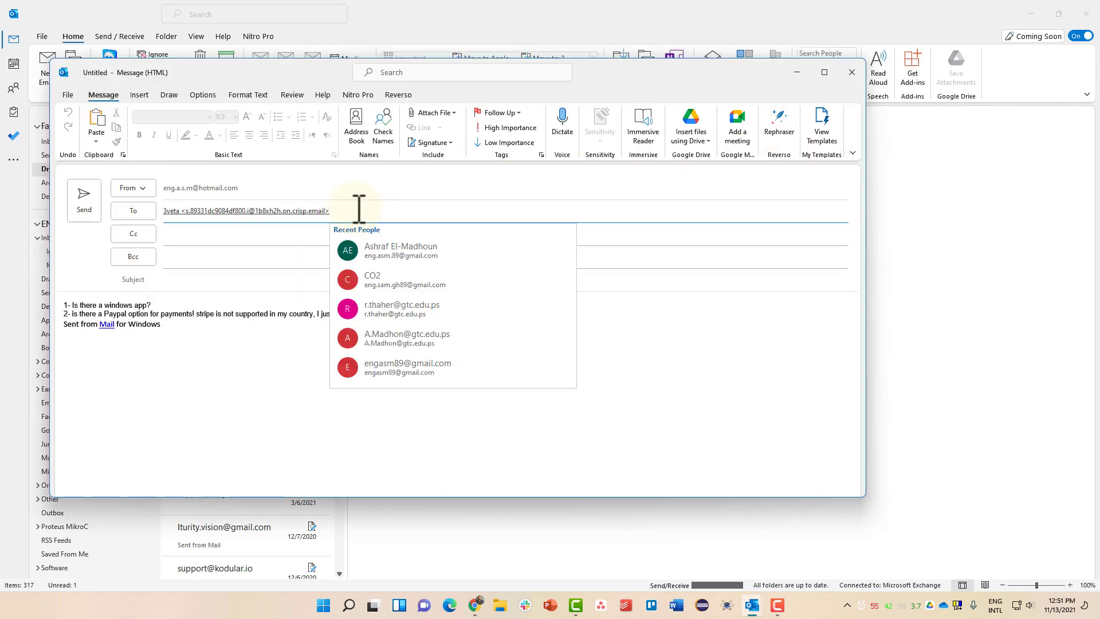
pyautogui.hotkey('ctrl', 'a')
pyautogui.press('BackSpace')
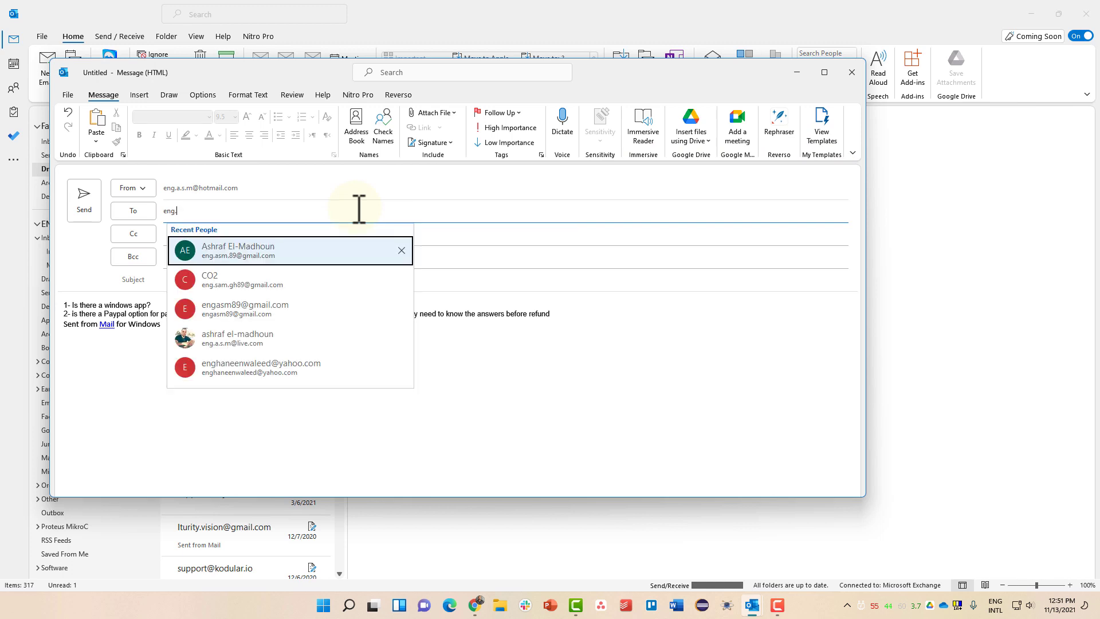
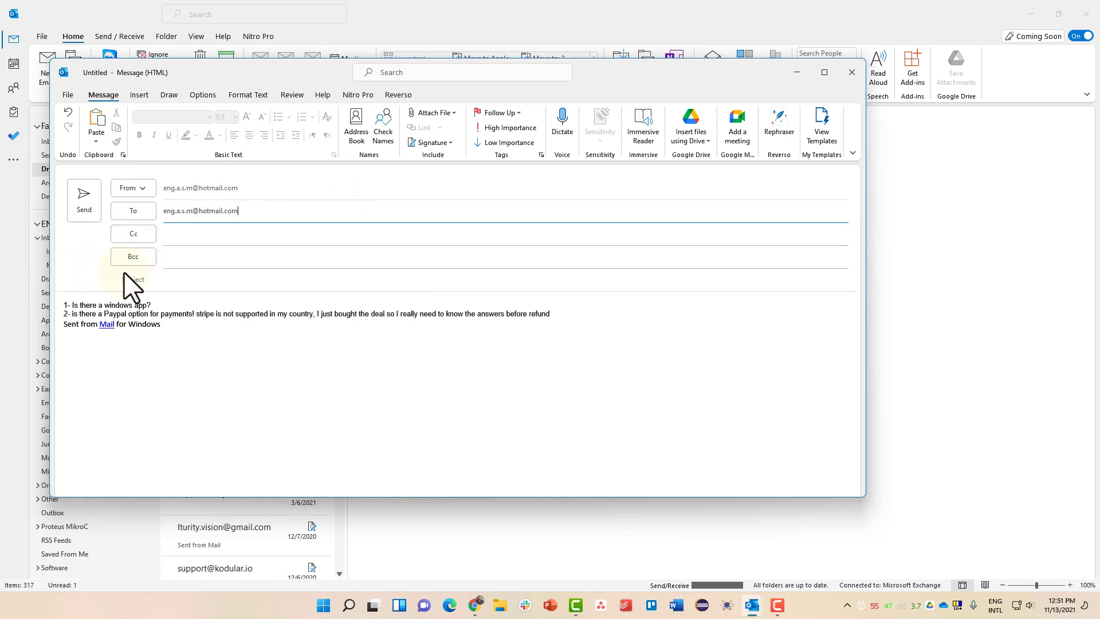
# Send the 'New Email' message with High importance and script.sh attached
pyautogui.click(188, 282)
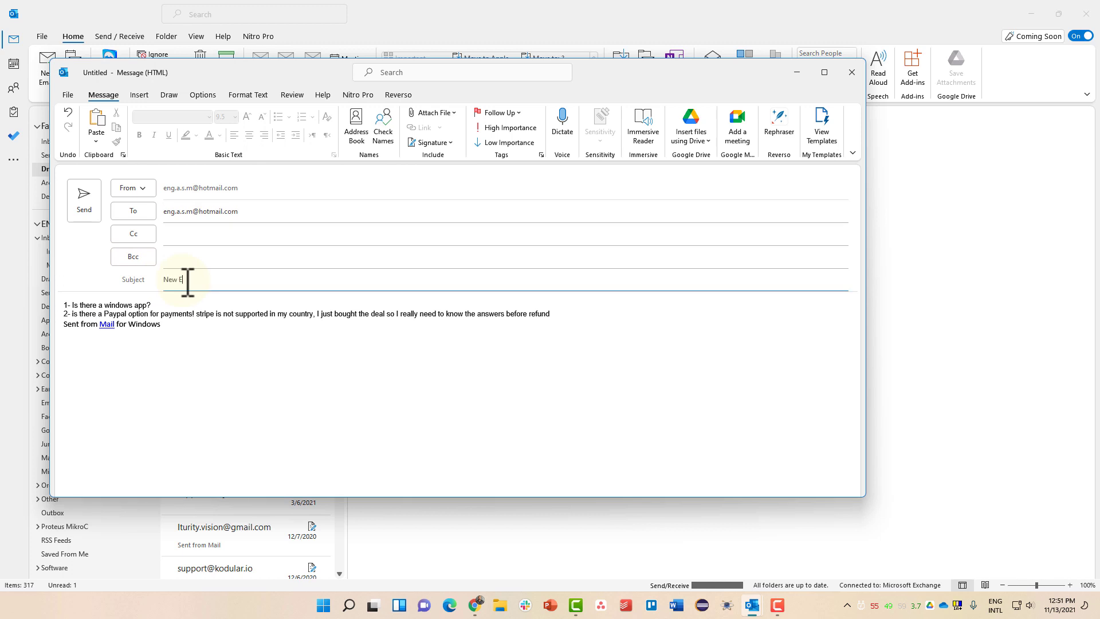
pyautogui.click(520, 130)
pyautogui.click(455, 113)
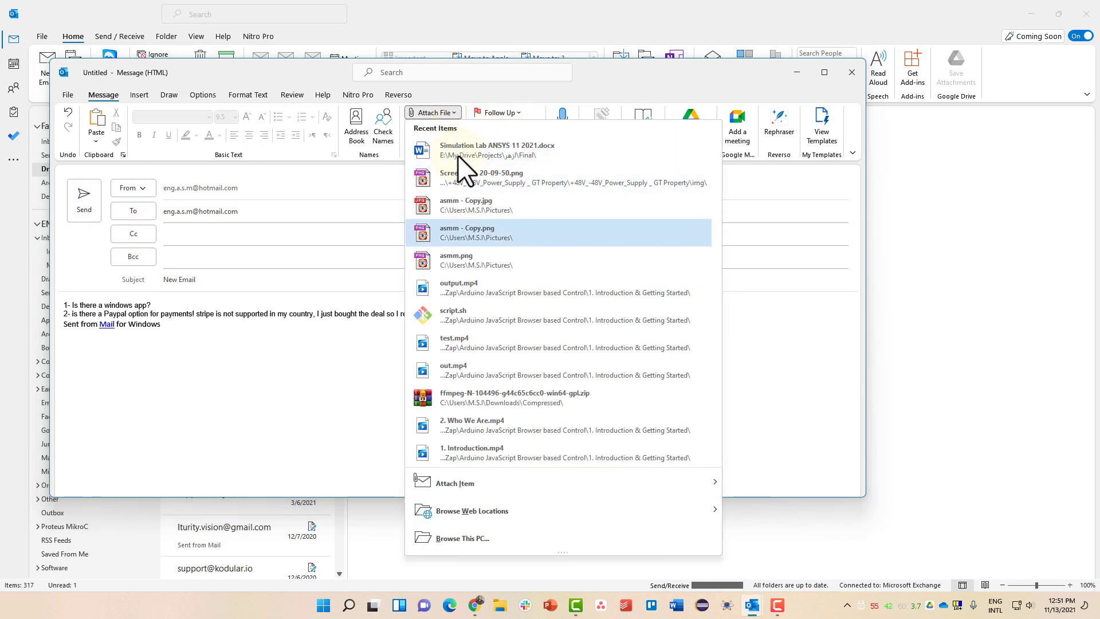
pyautogui.click(463, 311)
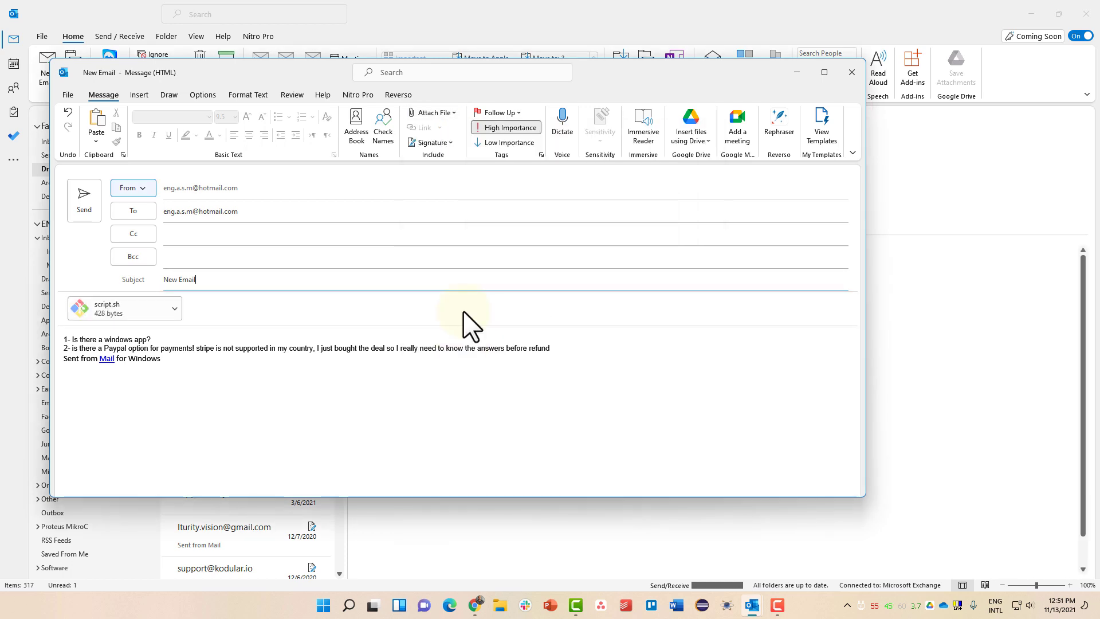
pyautogui.click(84, 200)
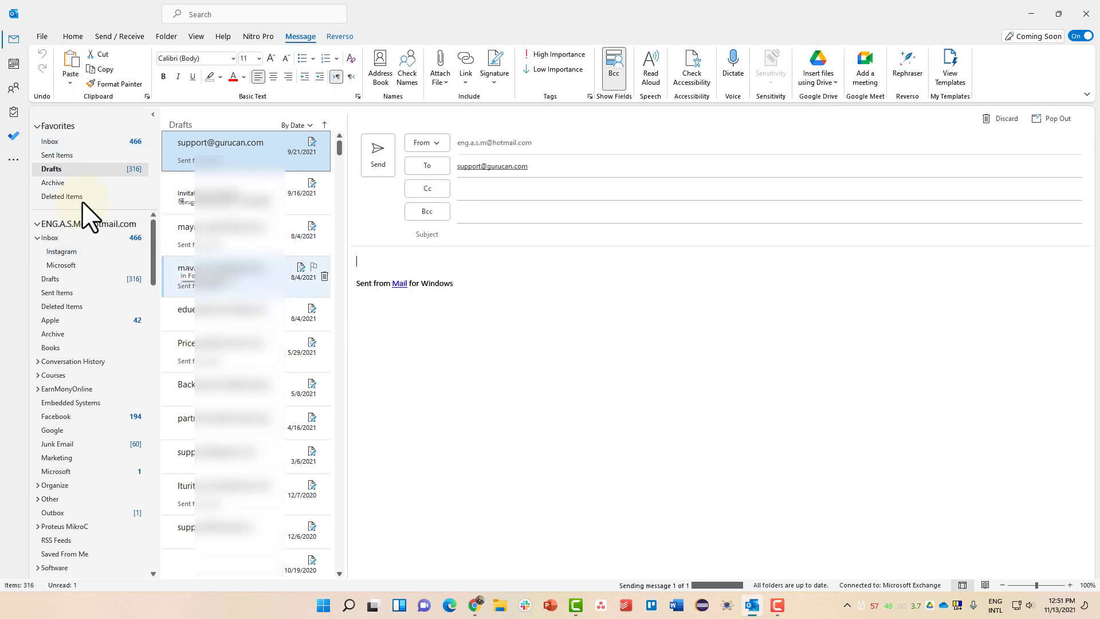
# Browse the Inbox and its Instagram subfolder, then return to the Inbox top showing New Email
pyautogui.click(106, 141)
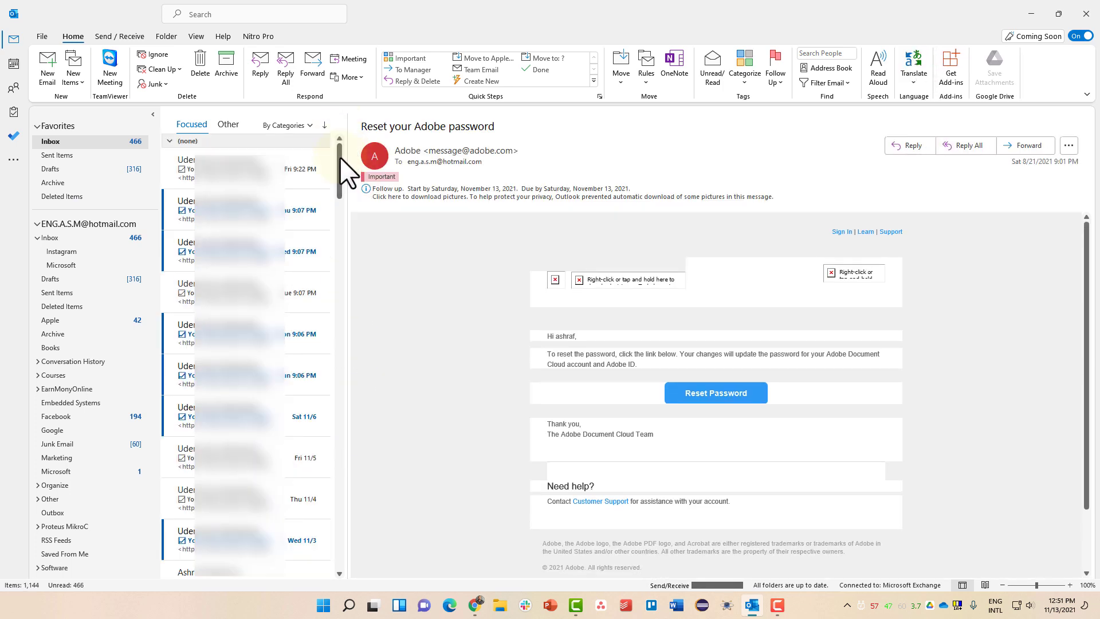
pyautogui.moveTo(334, 196); pyautogui.dragTo(326, 545)
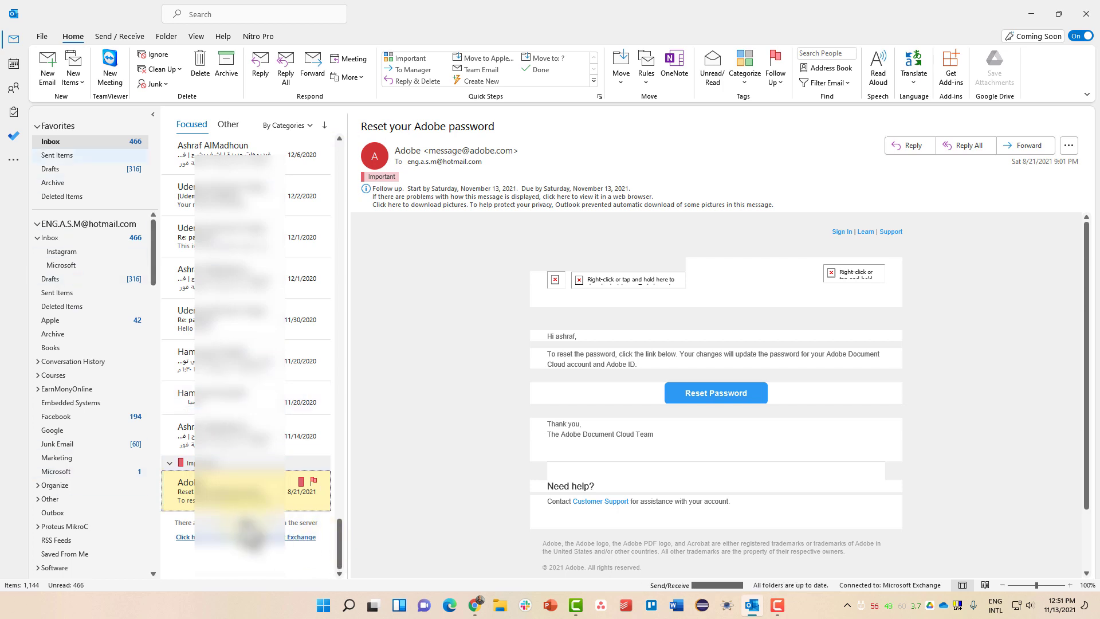
pyautogui.click(91, 241)
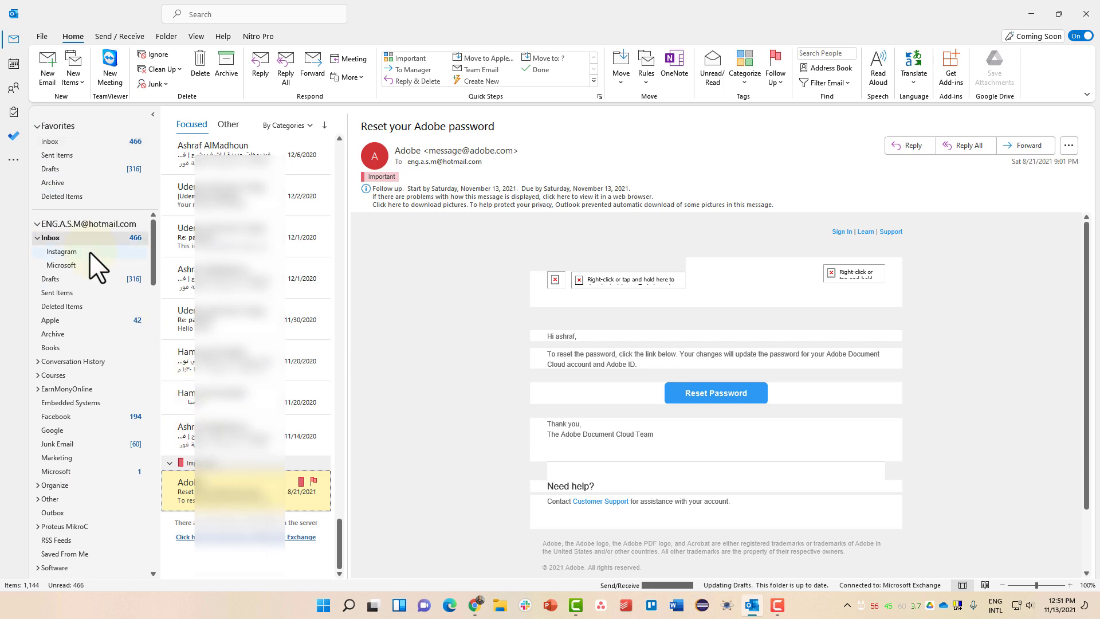
pyautogui.click(90, 252)
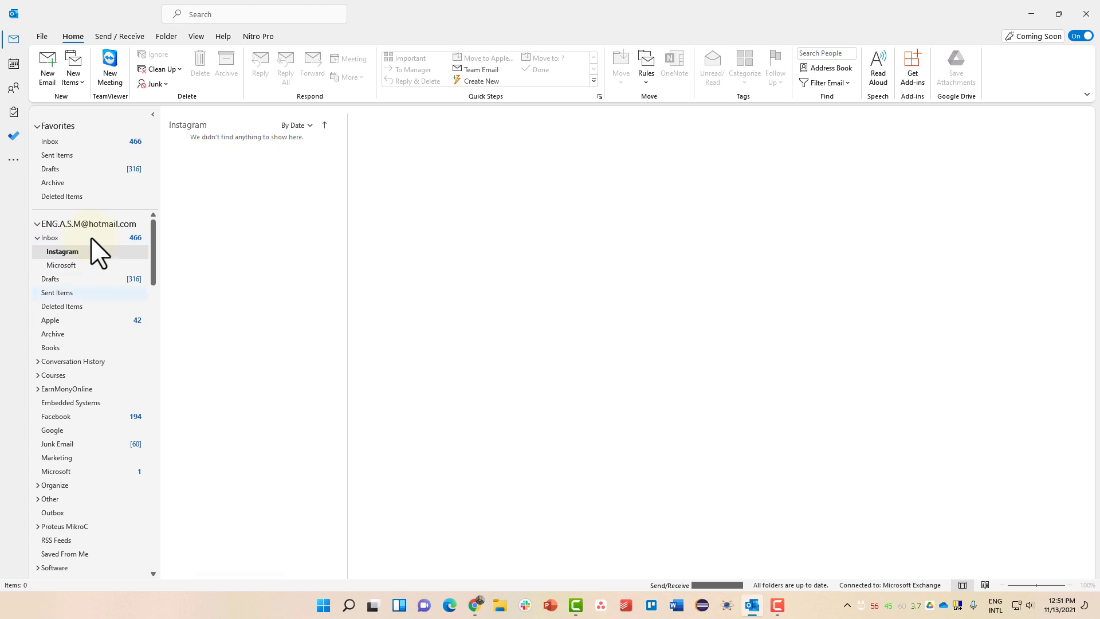
pyautogui.click(129, 143)
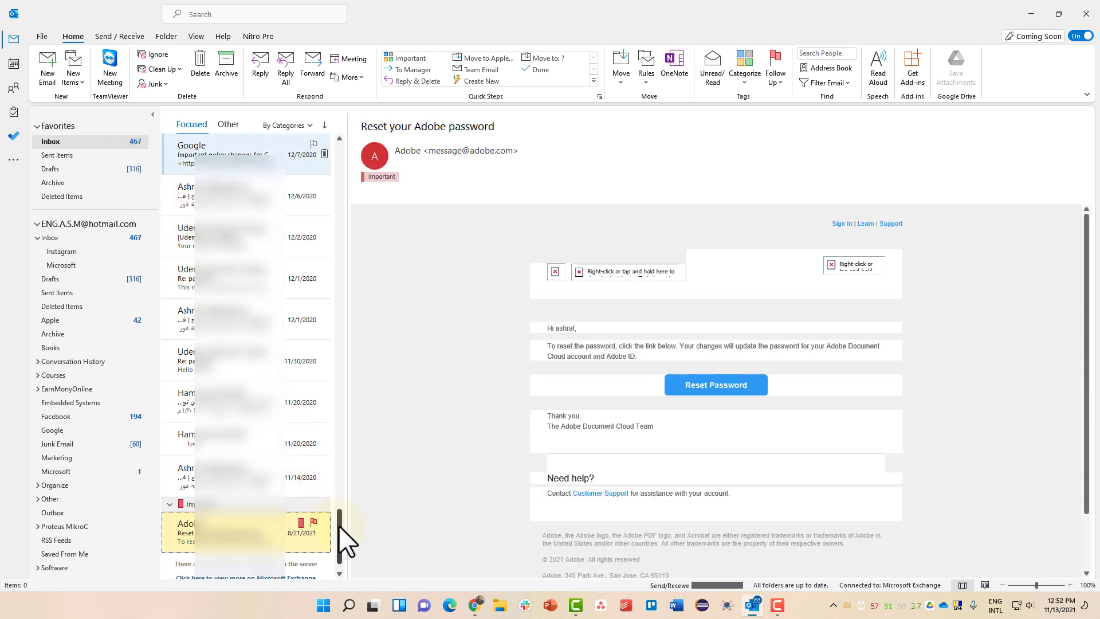
pyautogui.moveTo(339, 525); pyautogui.dragTo(336, 146)
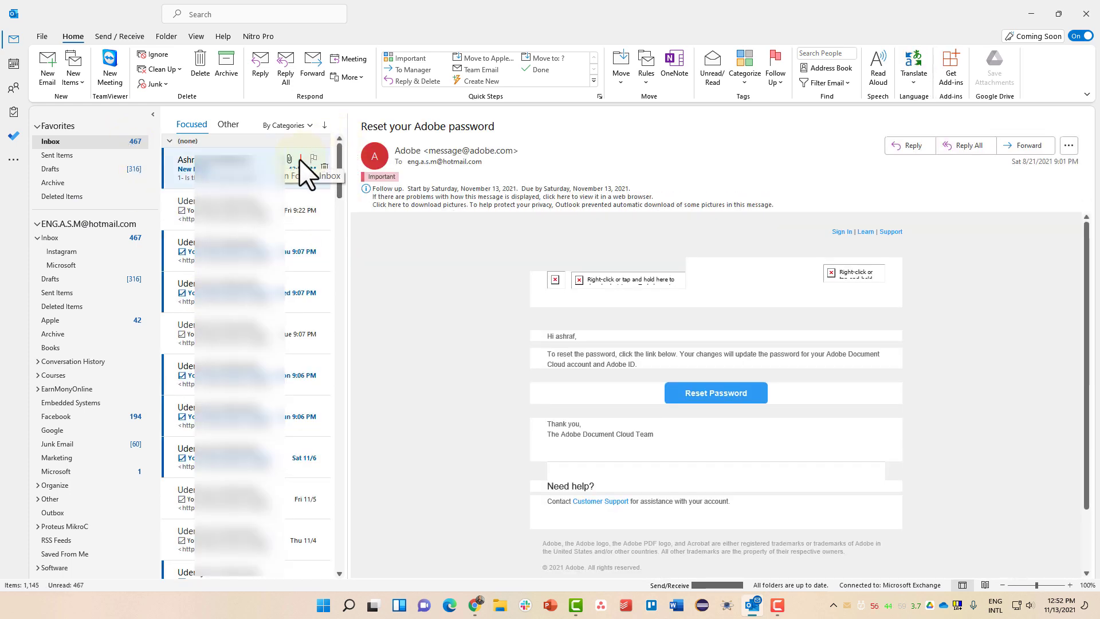
# Read the received New Email, selecting its body and subject, then view the empty Outbox
pyautogui.click(306, 172)
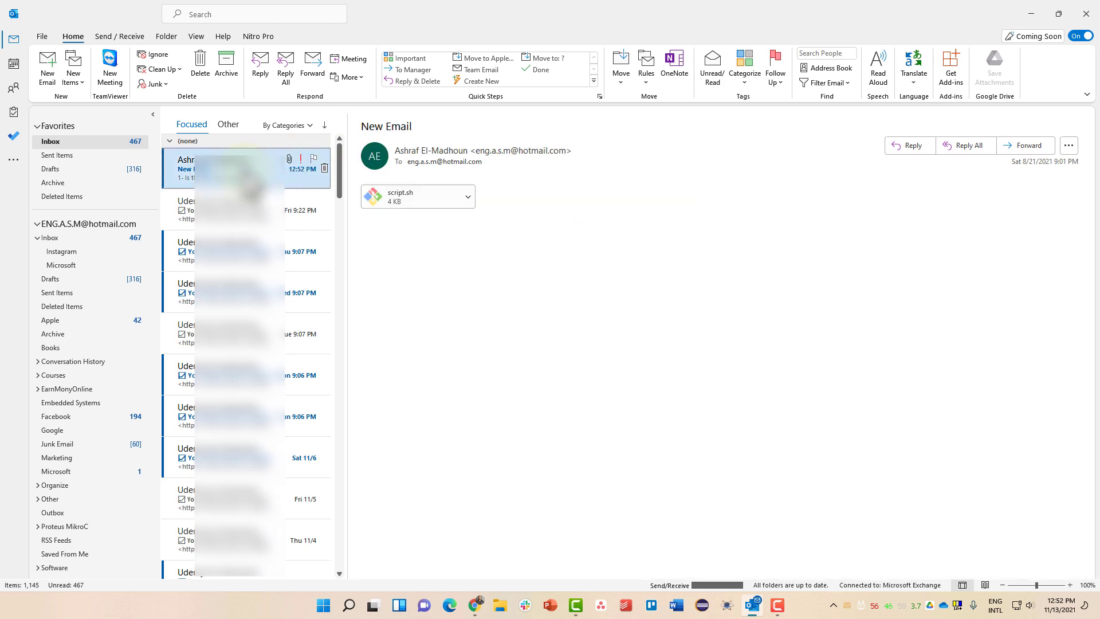
pyautogui.moveTo(459, 249); pyautogui.dragTo(365, 226)
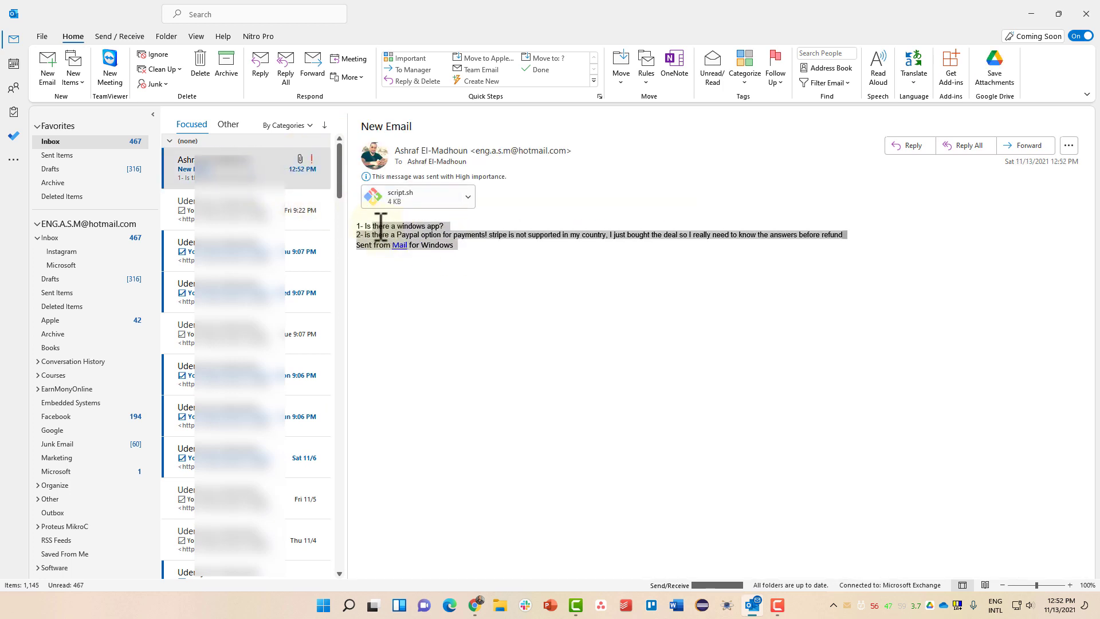
pyautogui.tripleClick(393, 126)
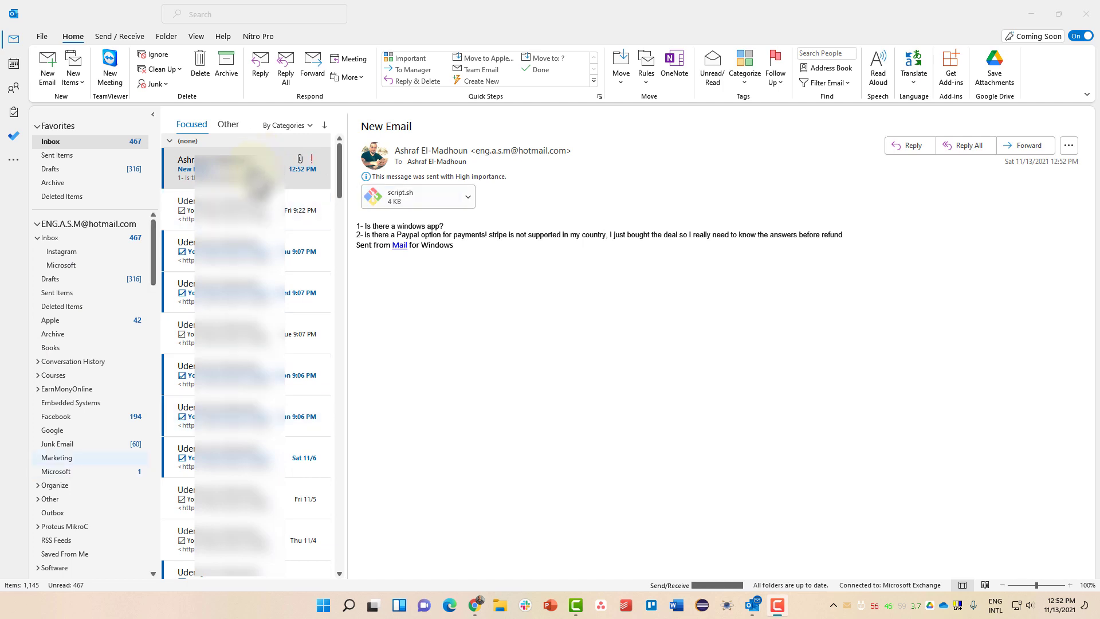
pyautogui.click(69, 513)
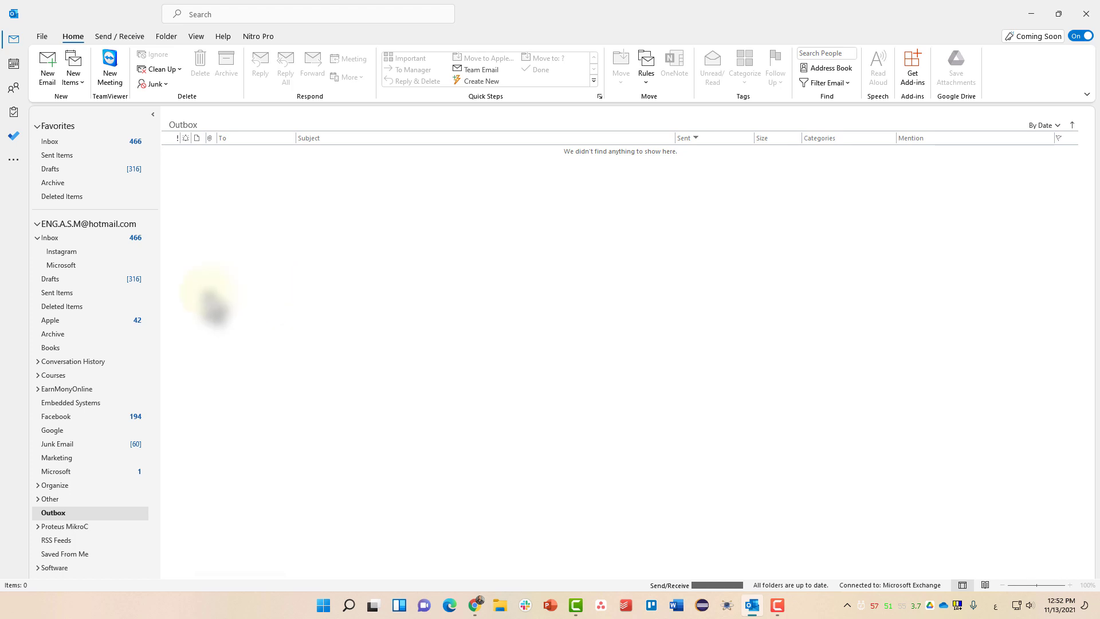
# Check that New Email appears in Sent Items, then go back to the Inbox
pyautogui.click(99, 293)
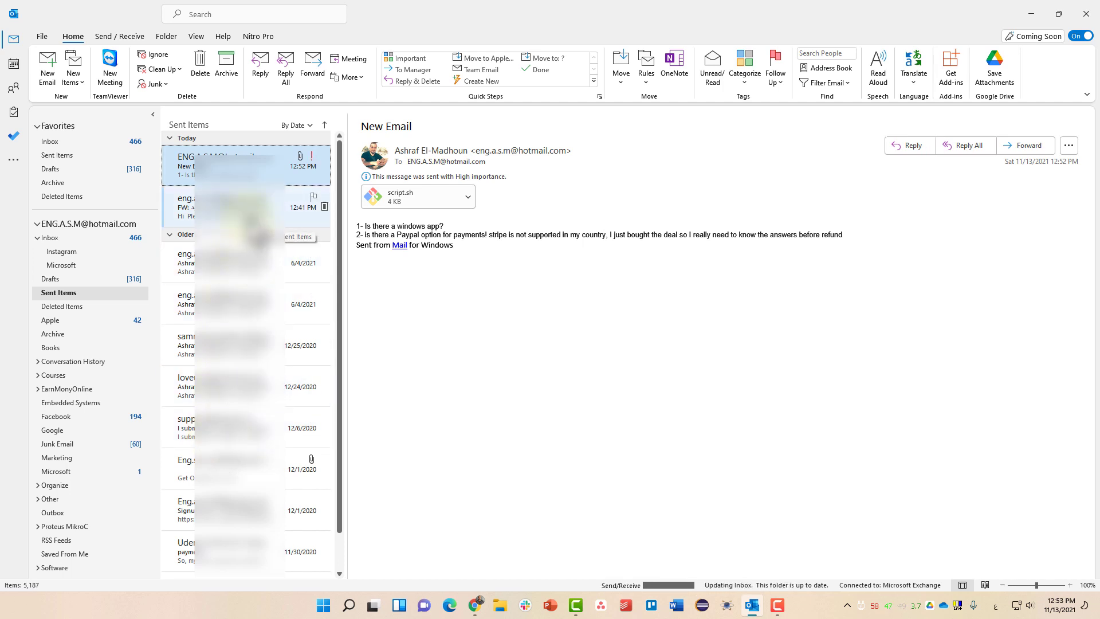
pyautogui.click(57, 141)
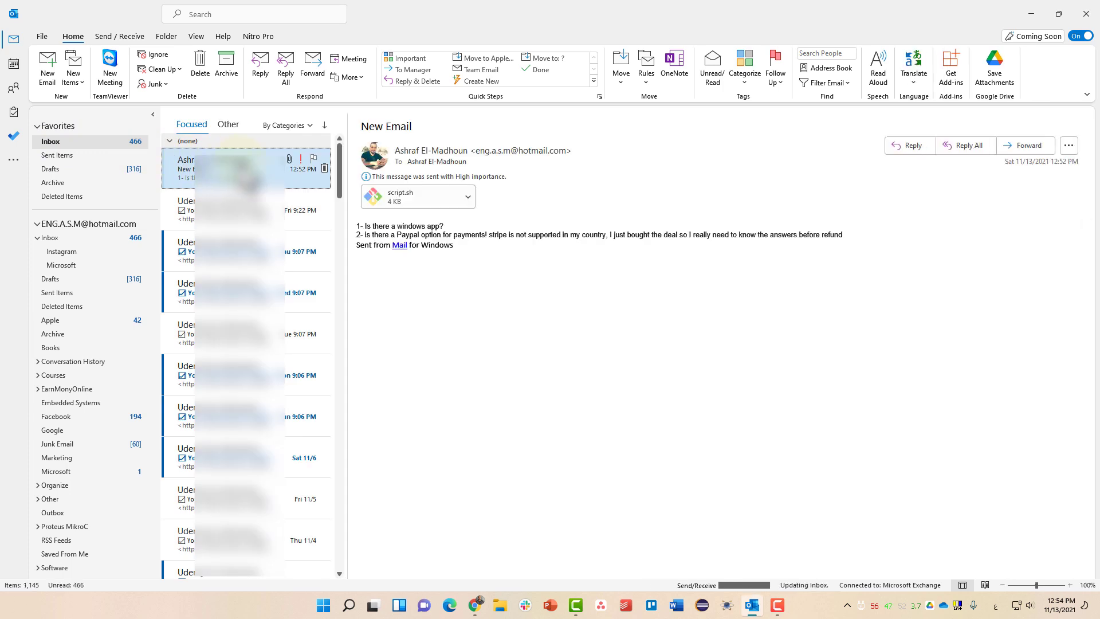
# Send a High-importance reply to New Email reading 'Noted!'
pyautogui.rightClick(274, 162)
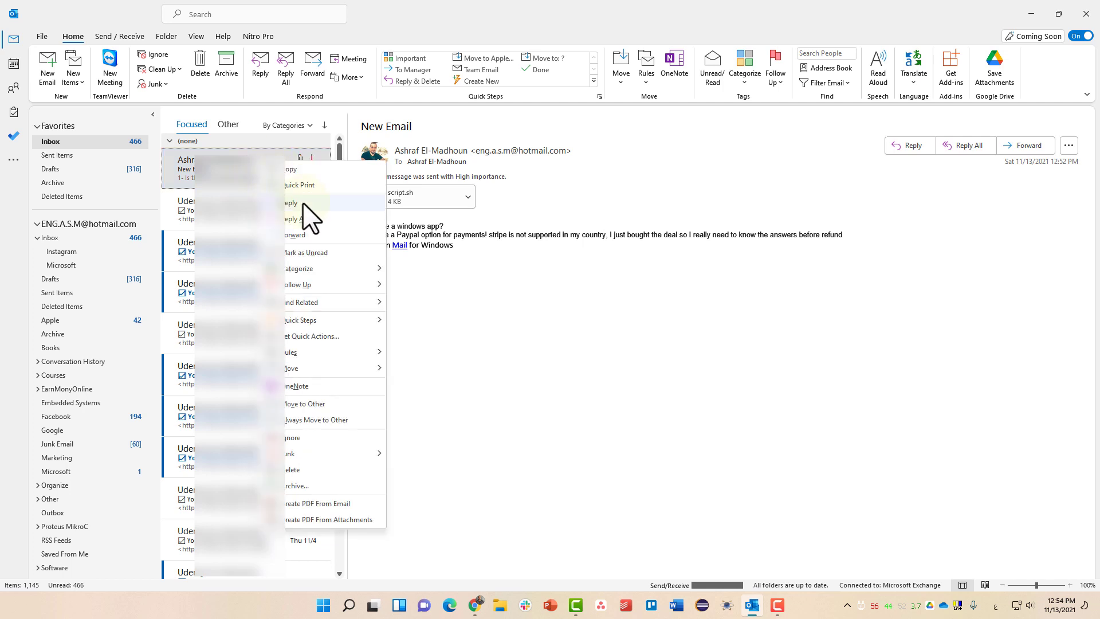
pyautogui.click(712, 184)
pyautogui.click(911, 146)
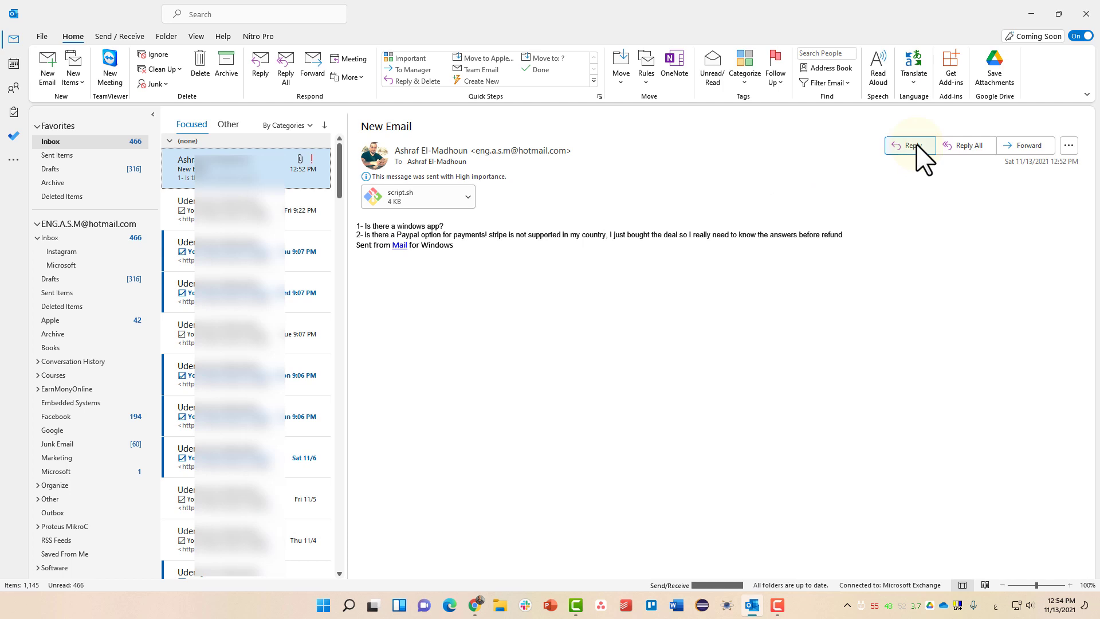
pyautogui.click(261, 75)
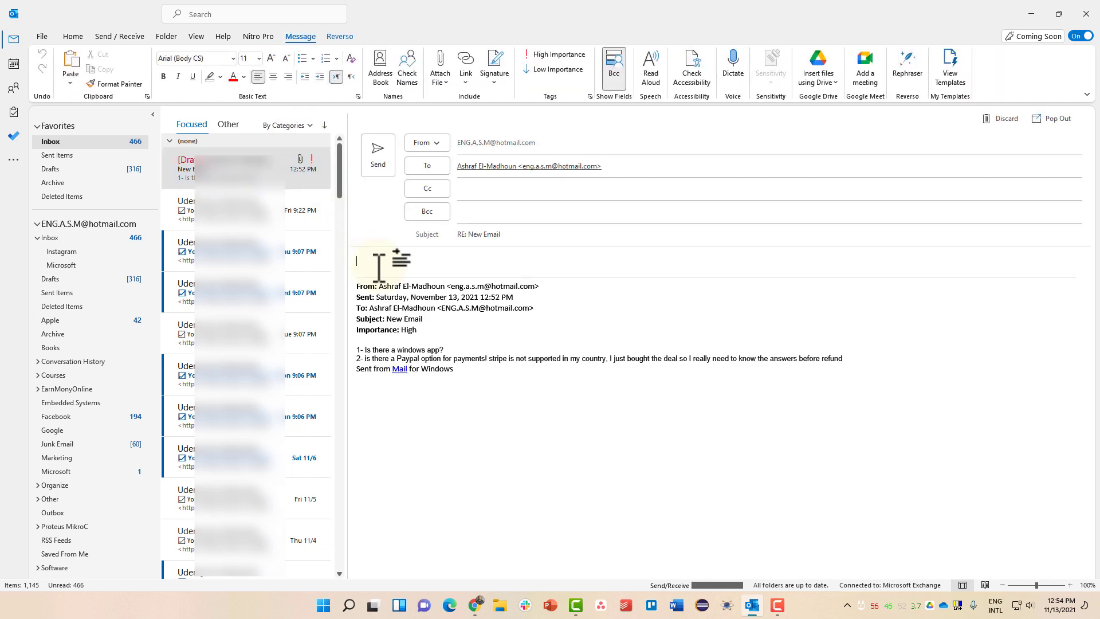
pyautogui.write('Noted!')
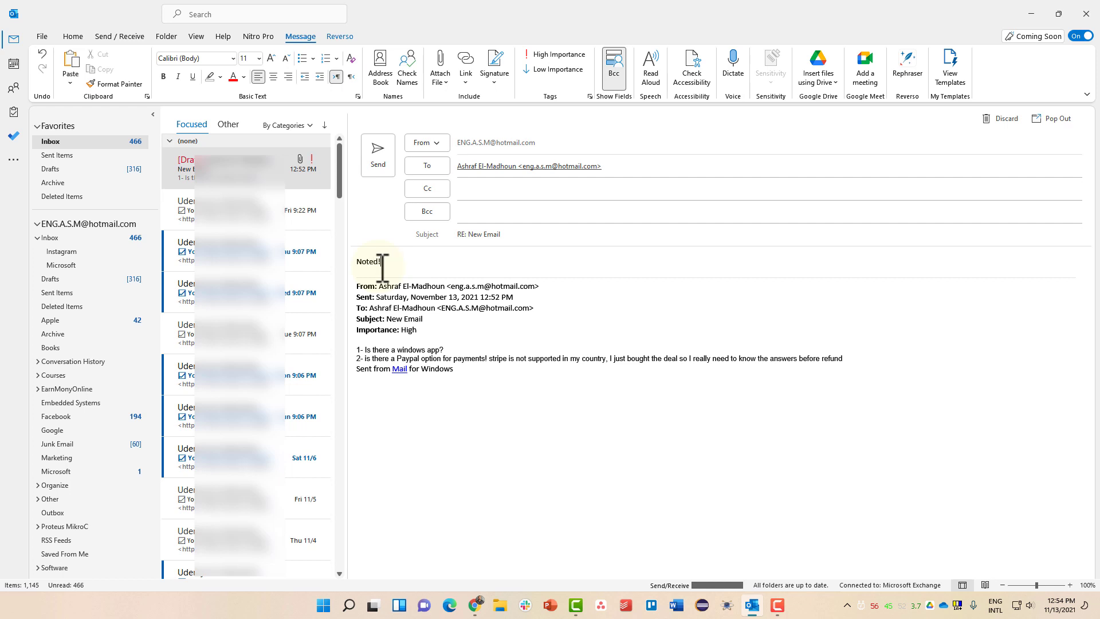
pyautogui.click(550, 54)
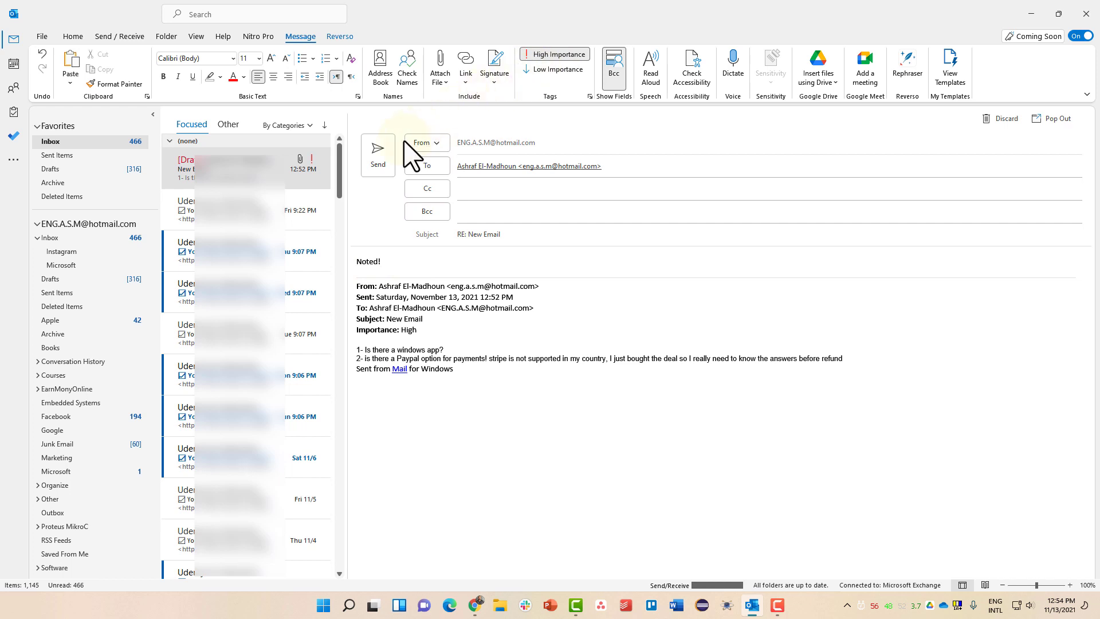
pyautogui.click(378, 155)
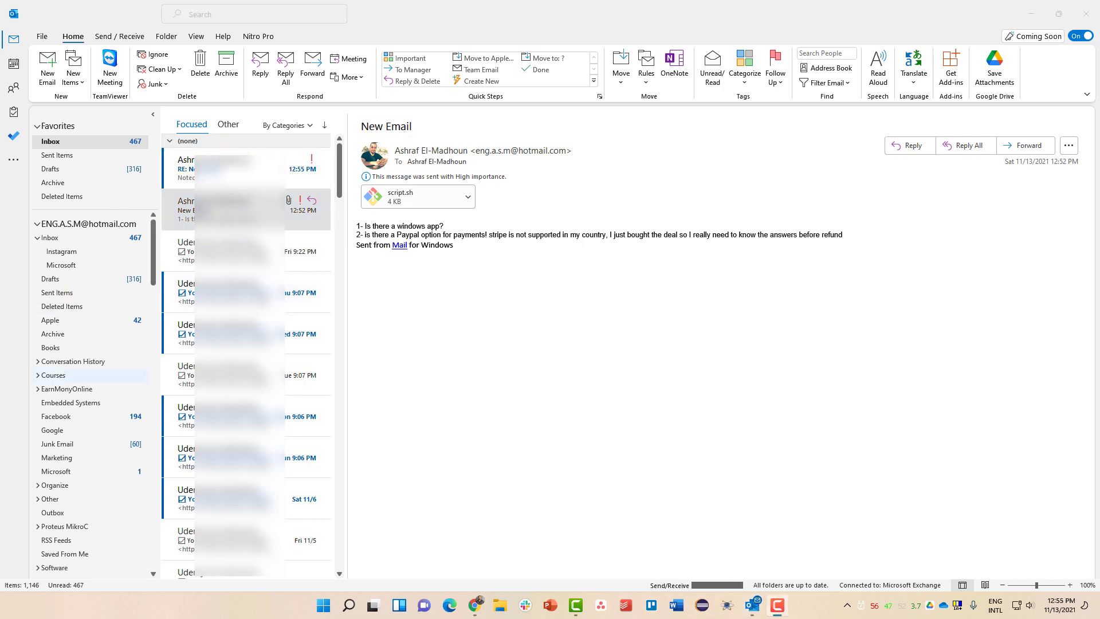
# Discard the extra RE: New Email reply draft
pyautogui.click(282, 73)
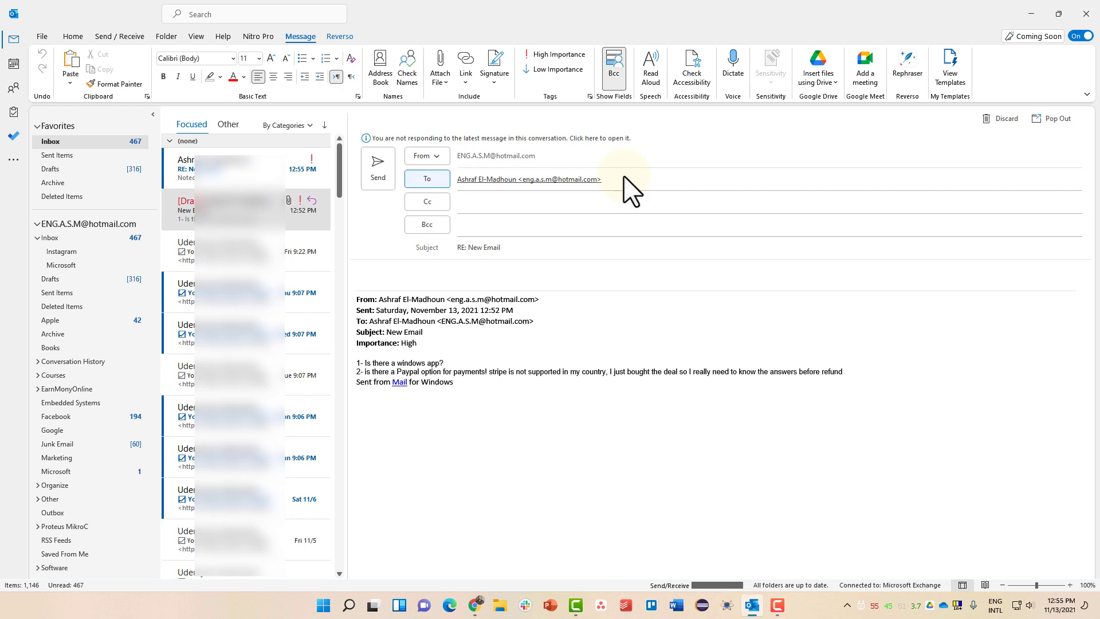
pyautogui.click(224, 204)
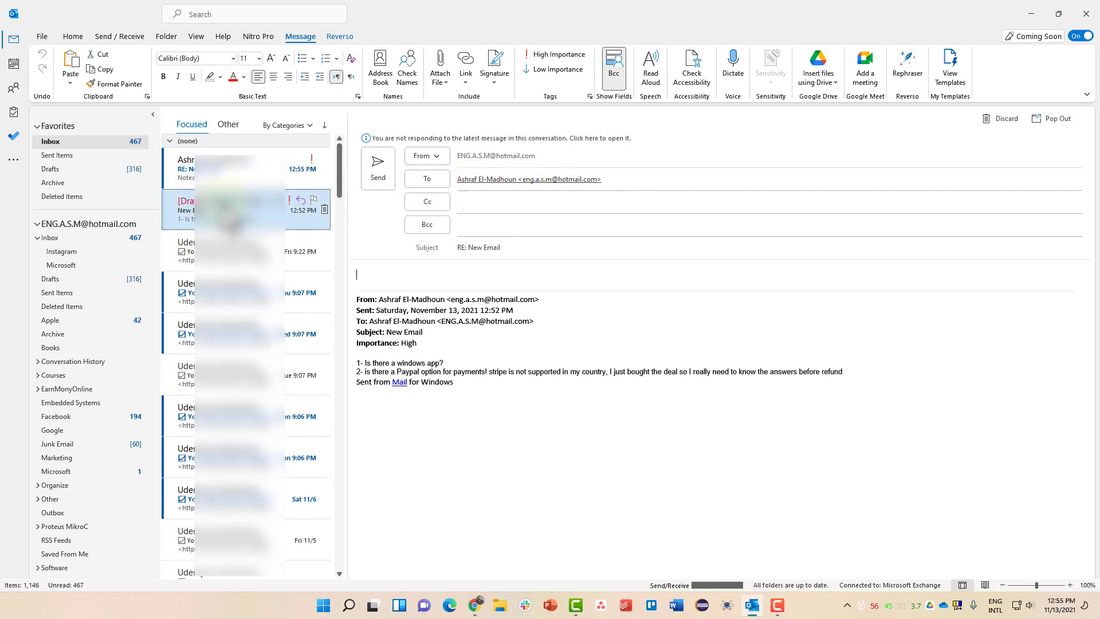
pyautogui.click(998, 118)
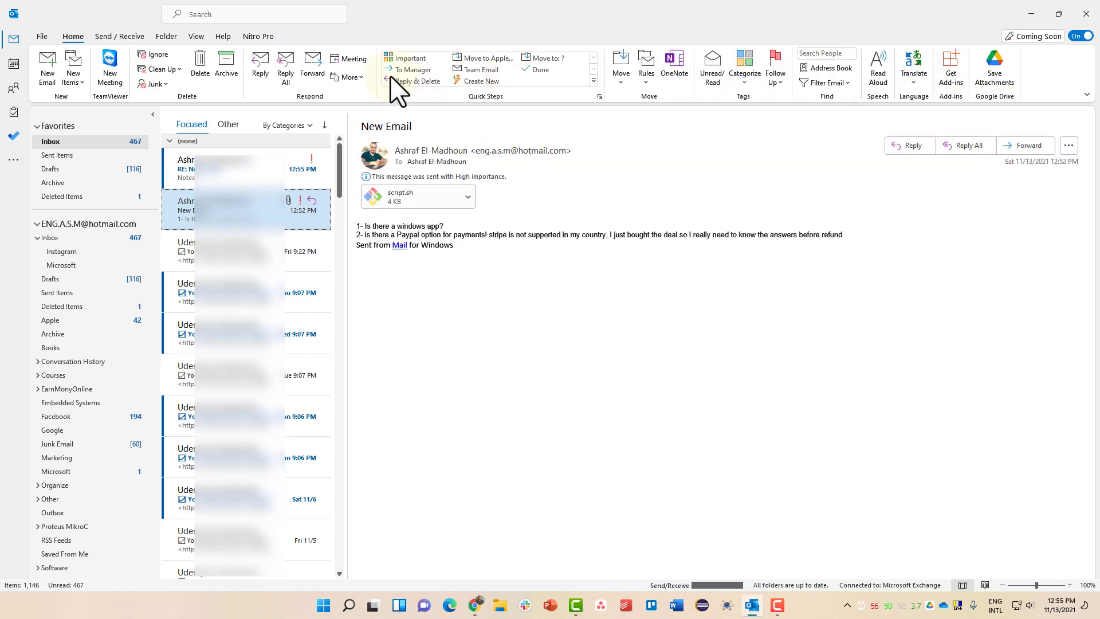
# Forward New Email with script.sh to the account's own e-mail address
pyautogui.click(325, 75)
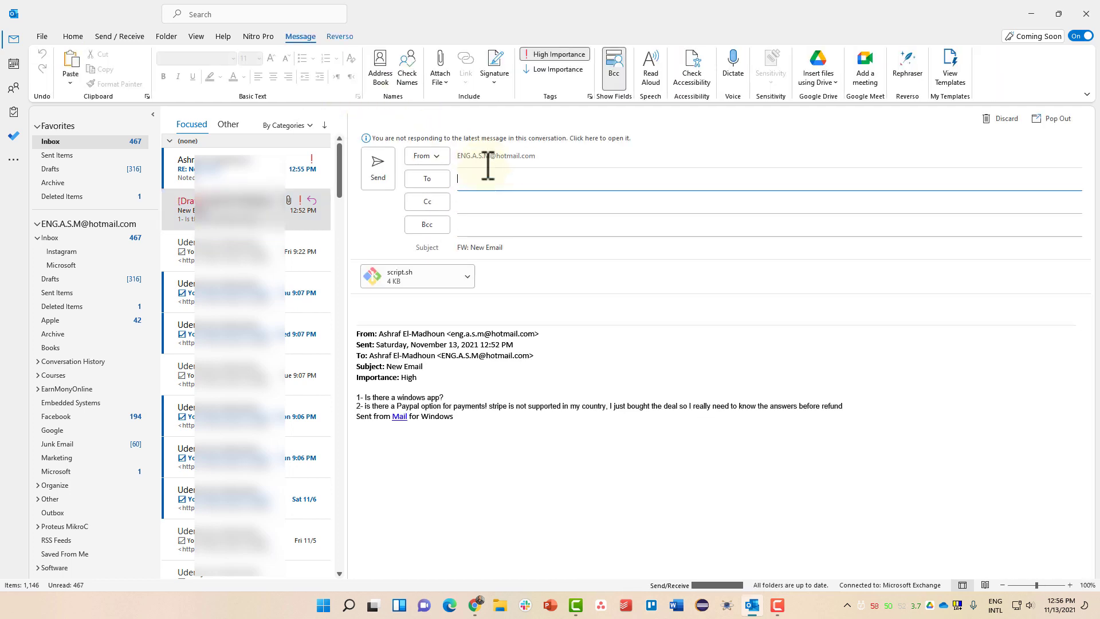
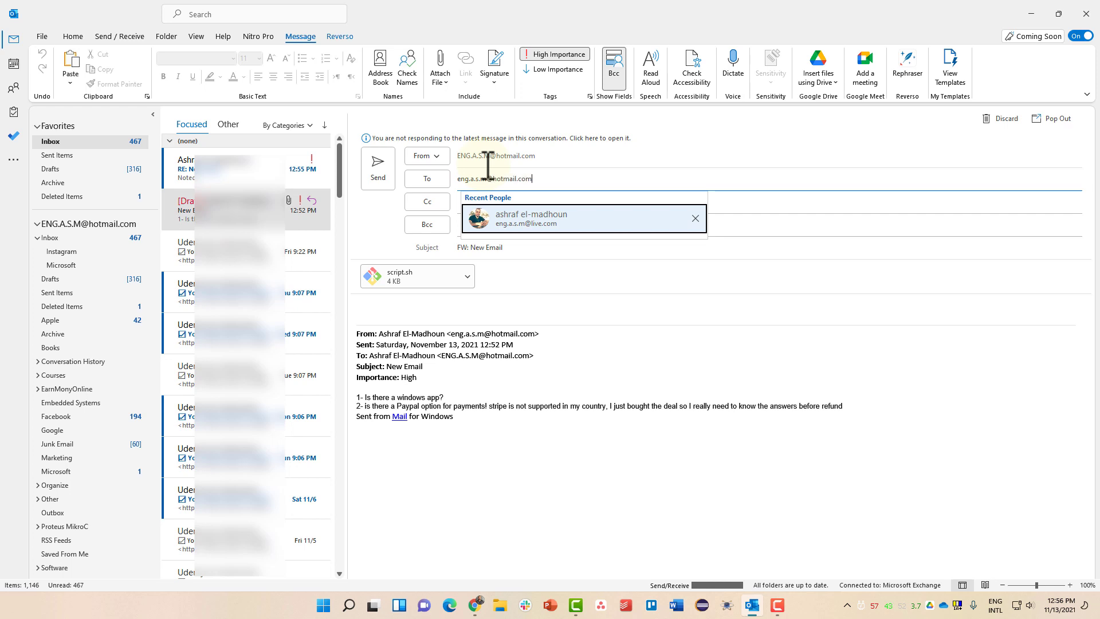
pyautogui.press('Return')
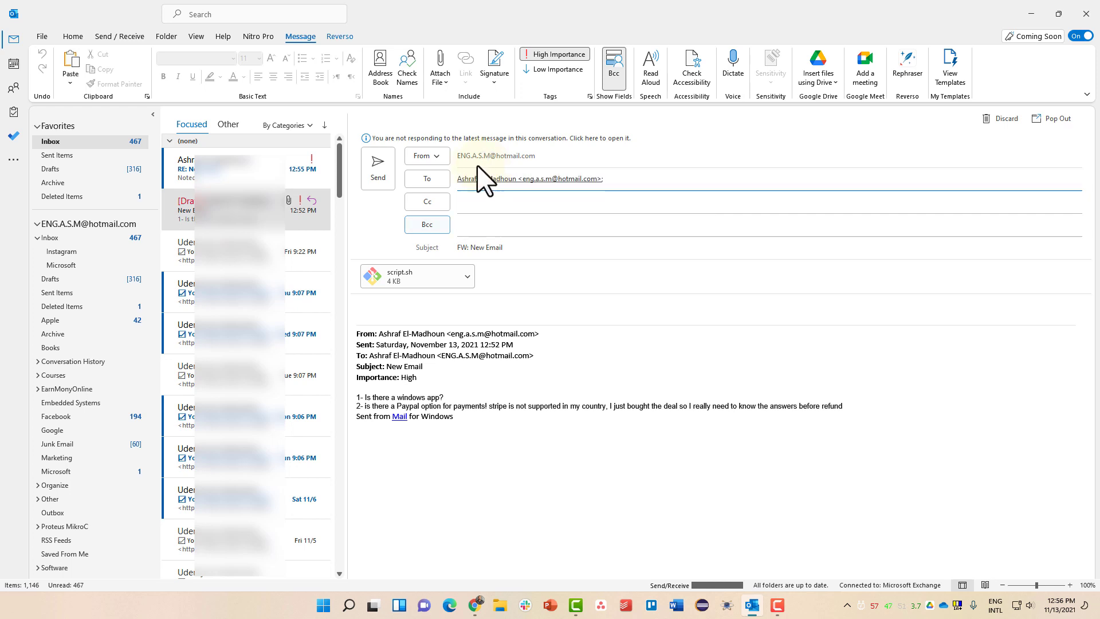
pyautogui.click(385, 178)
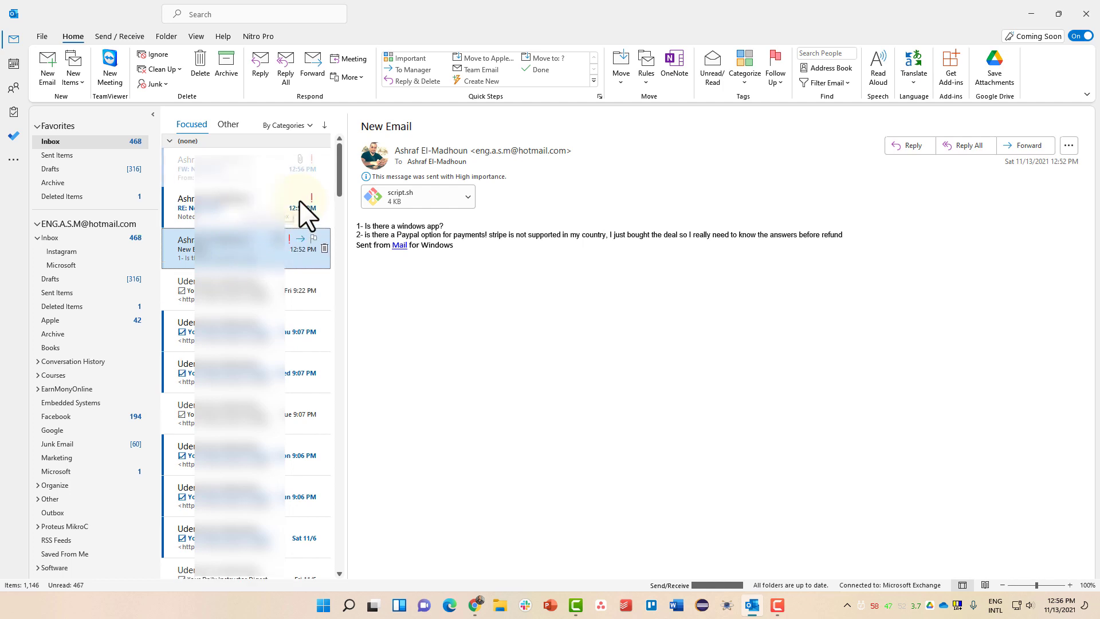
# Open the received FW: New Email at the top of the Inbox
pyautogui.click(247, 175)
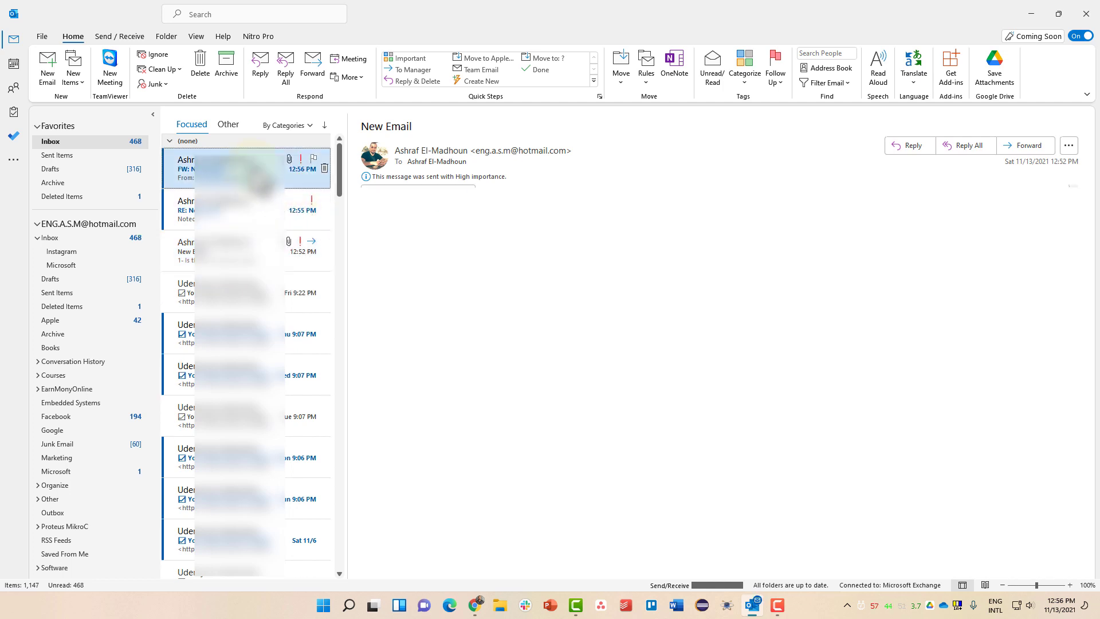